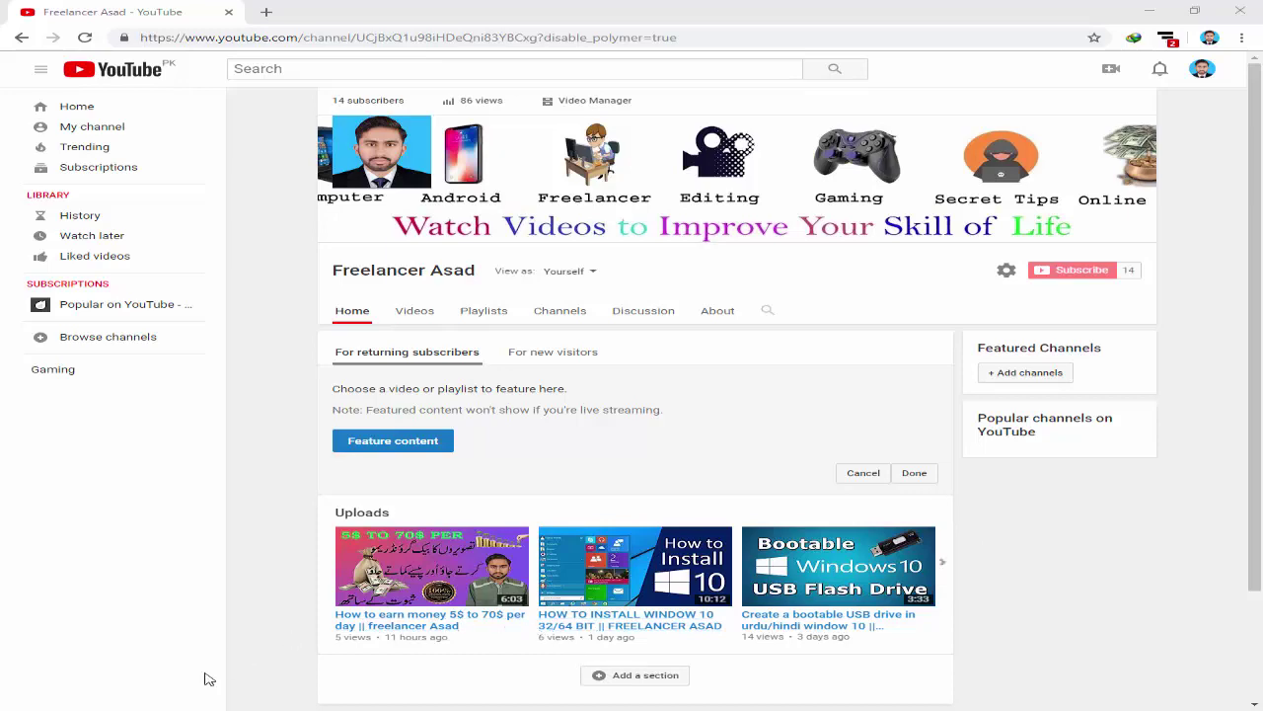
# Step: Switch to the VS2012_ULT_enu folder in File Explorer and run the vs_ultimate installer as administrator
pyautogui.moveTo(212, 710)
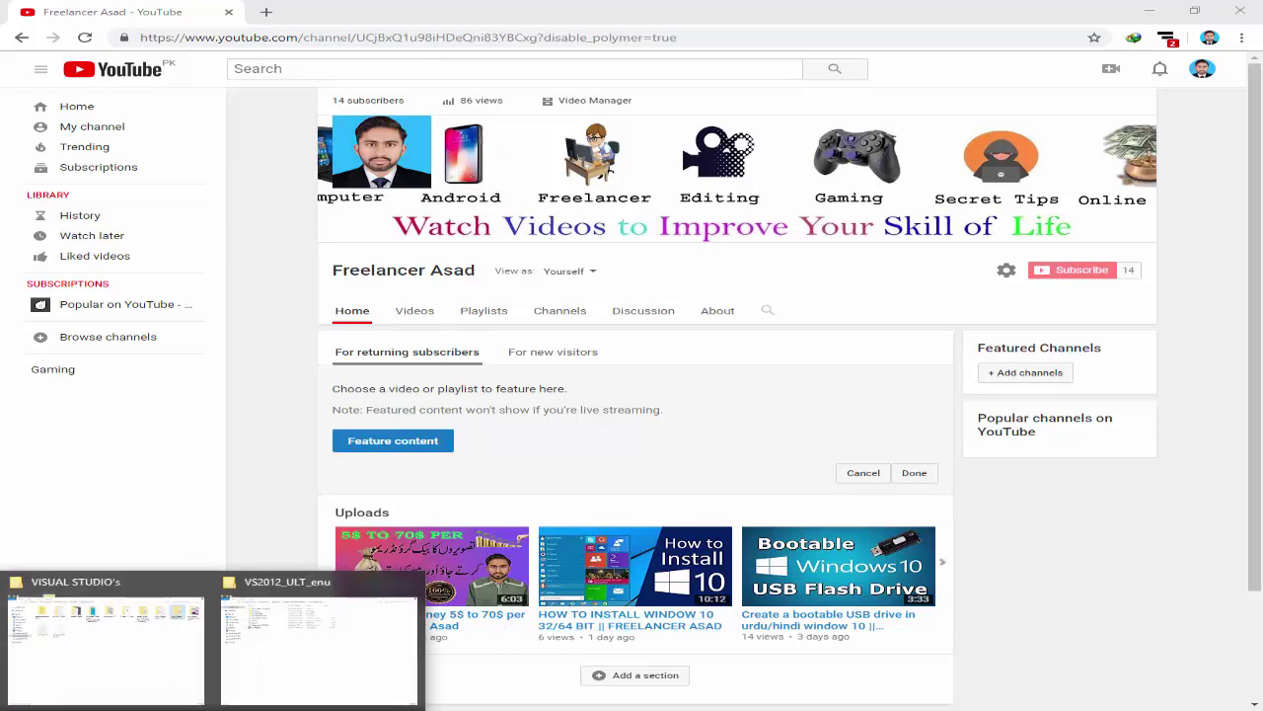
pyautogui.click(363, 650)
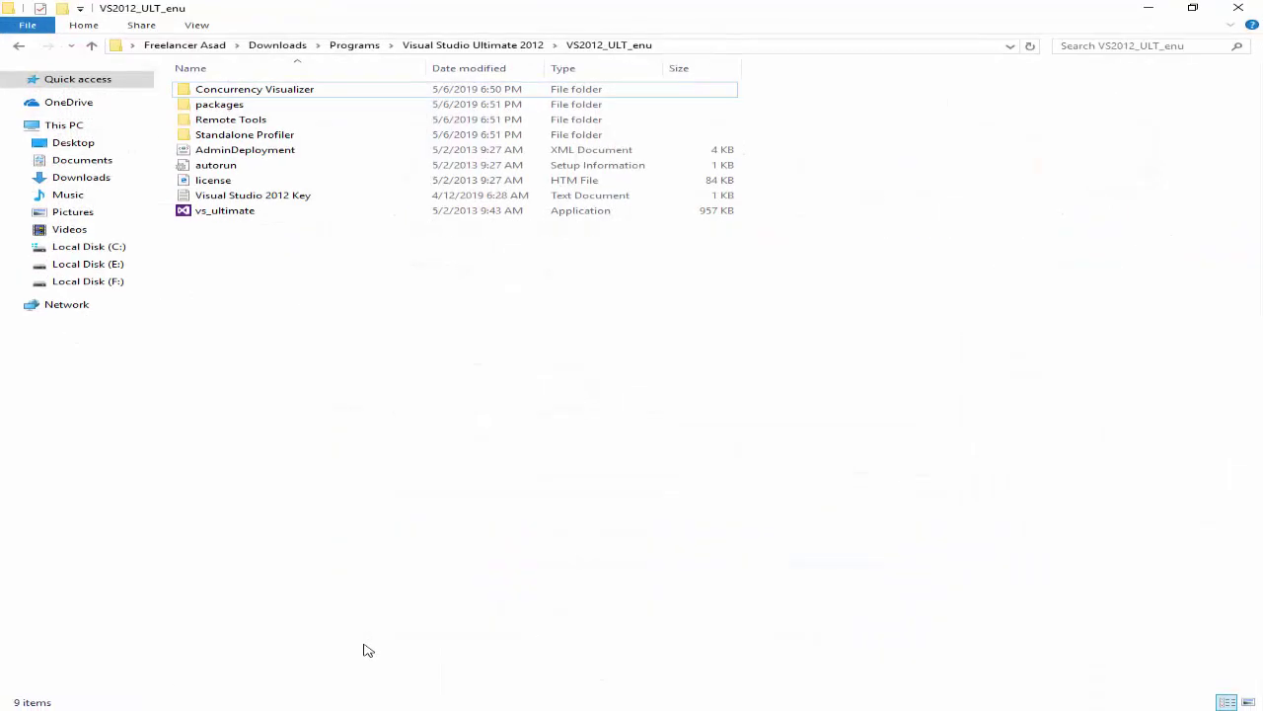
pyautogui.click(307, 210)
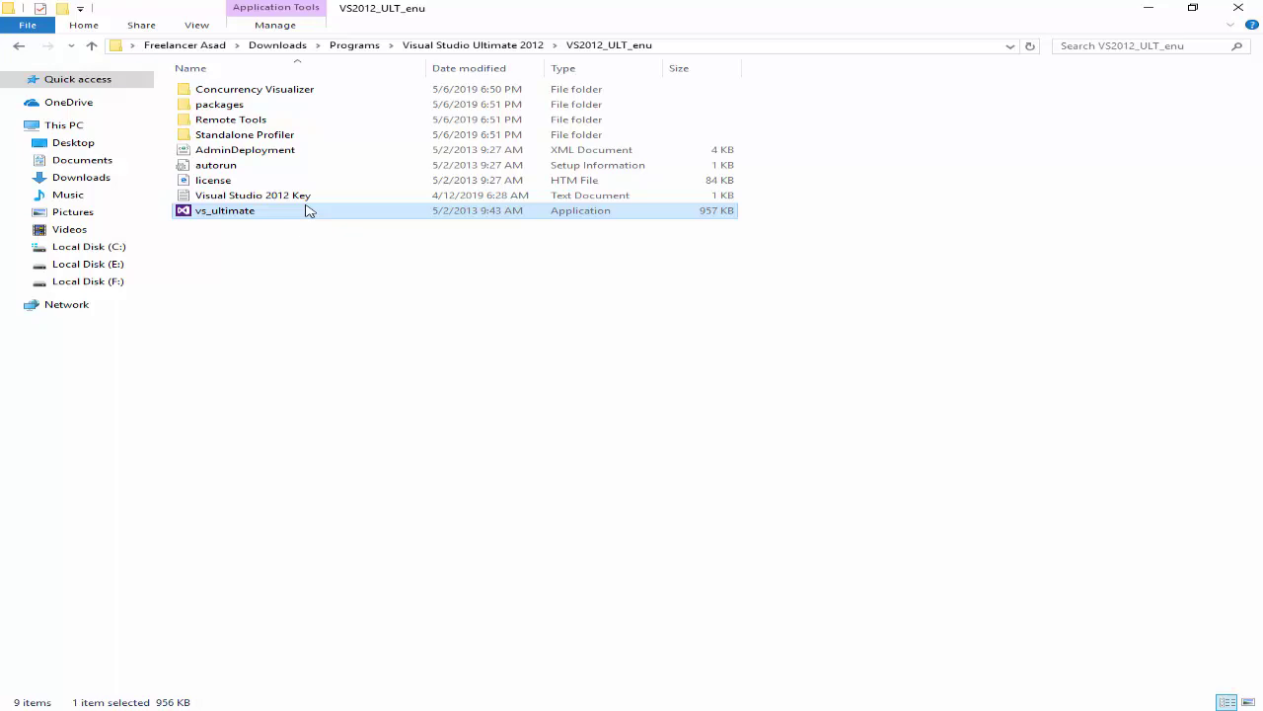
pyautogui.click(303, 197)
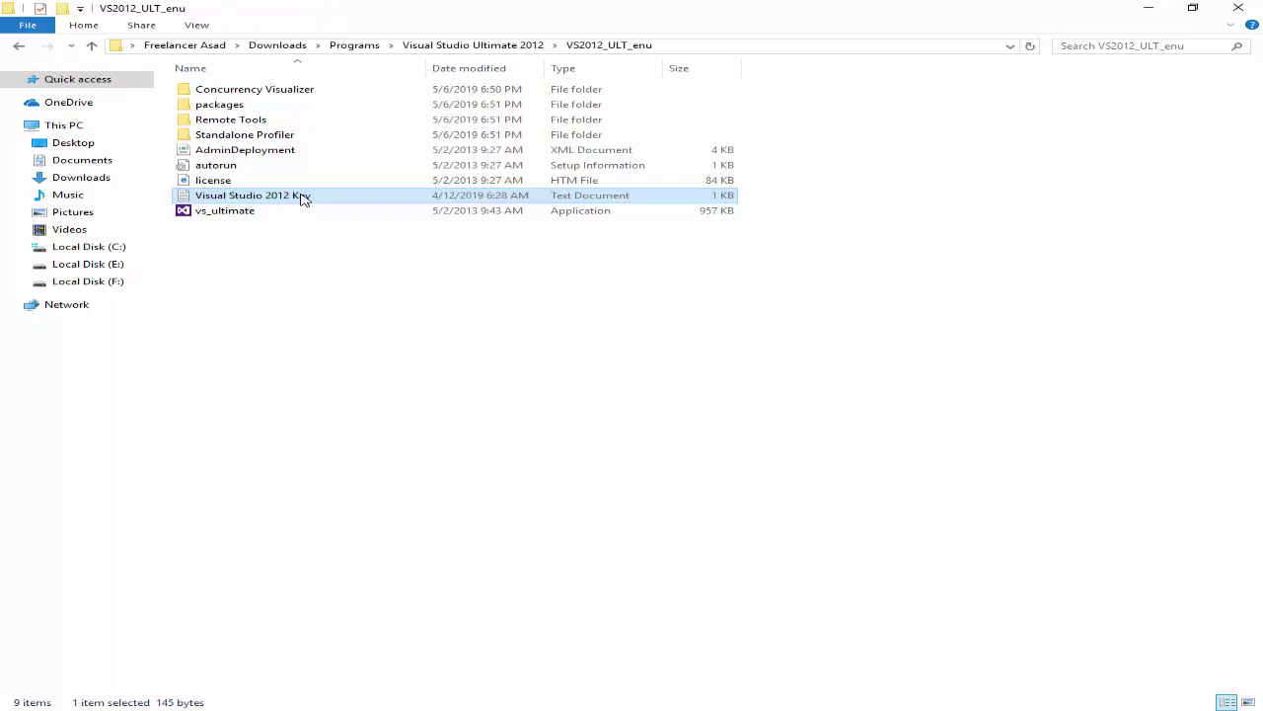
pyautogui.click(302, 212)
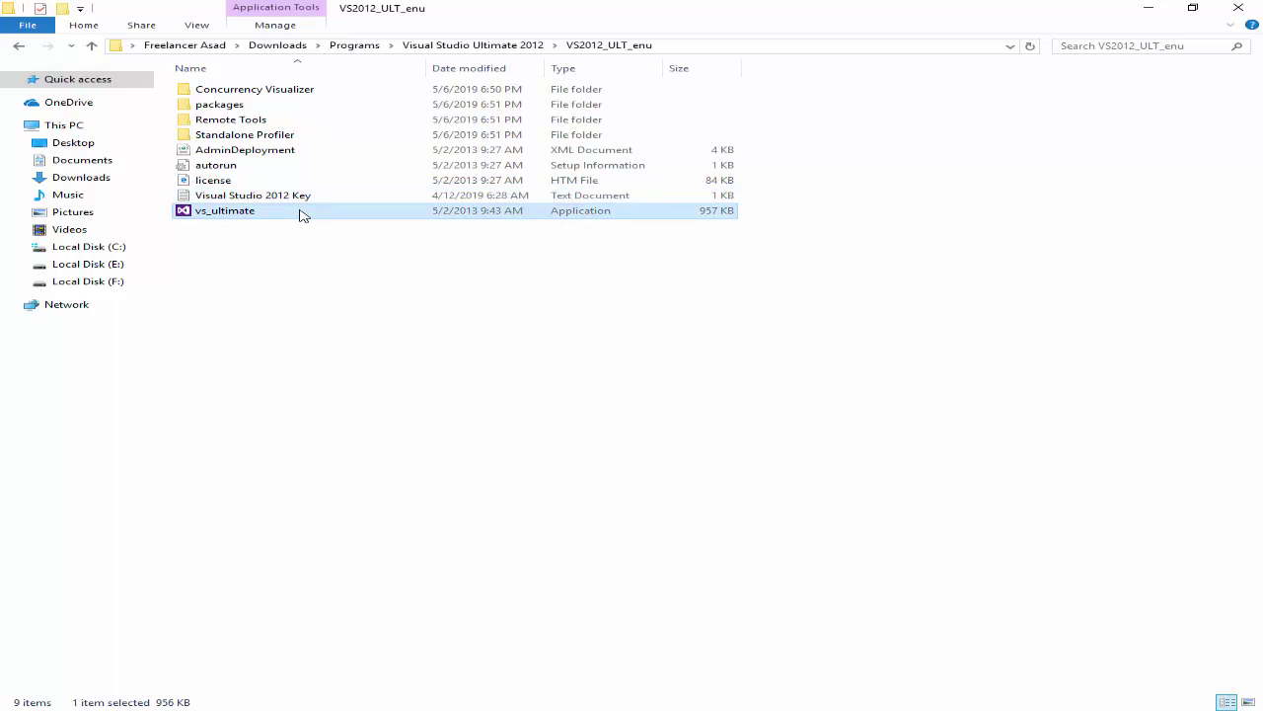
pyautogui.rightClick(302, 215)
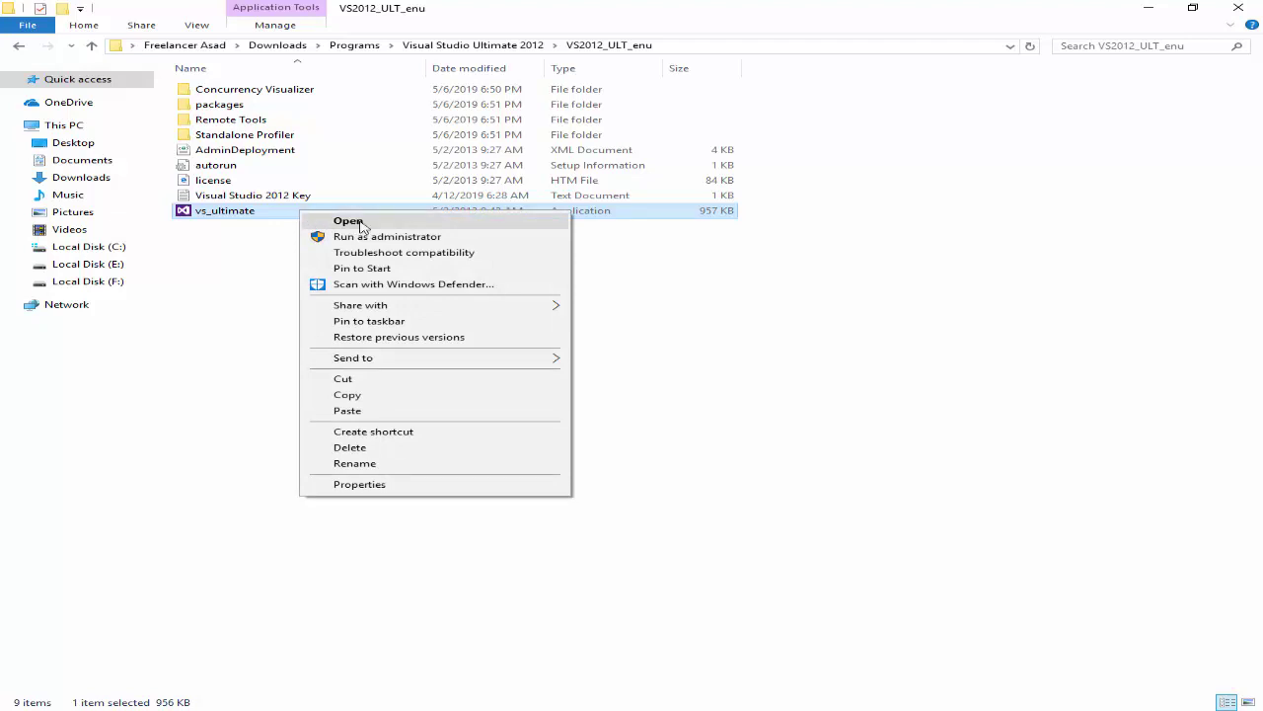
pyautogui.click(436, 237)
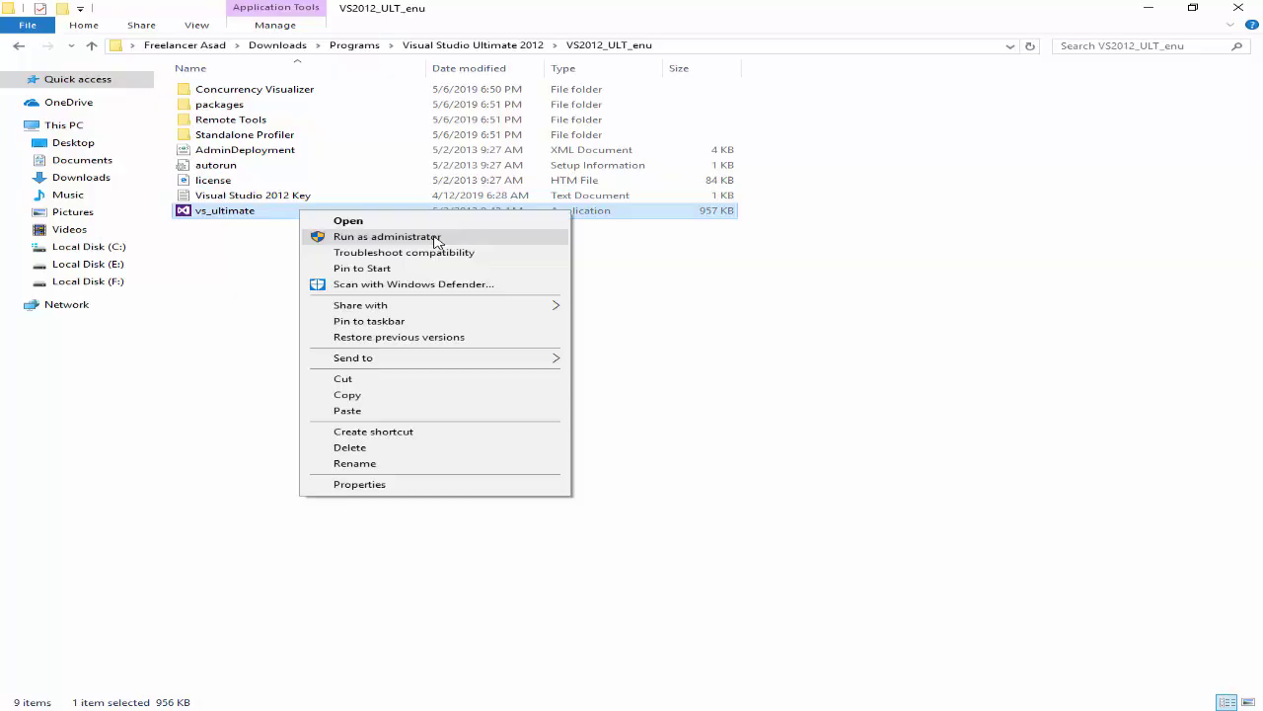
pyautogui.click(436, 238)
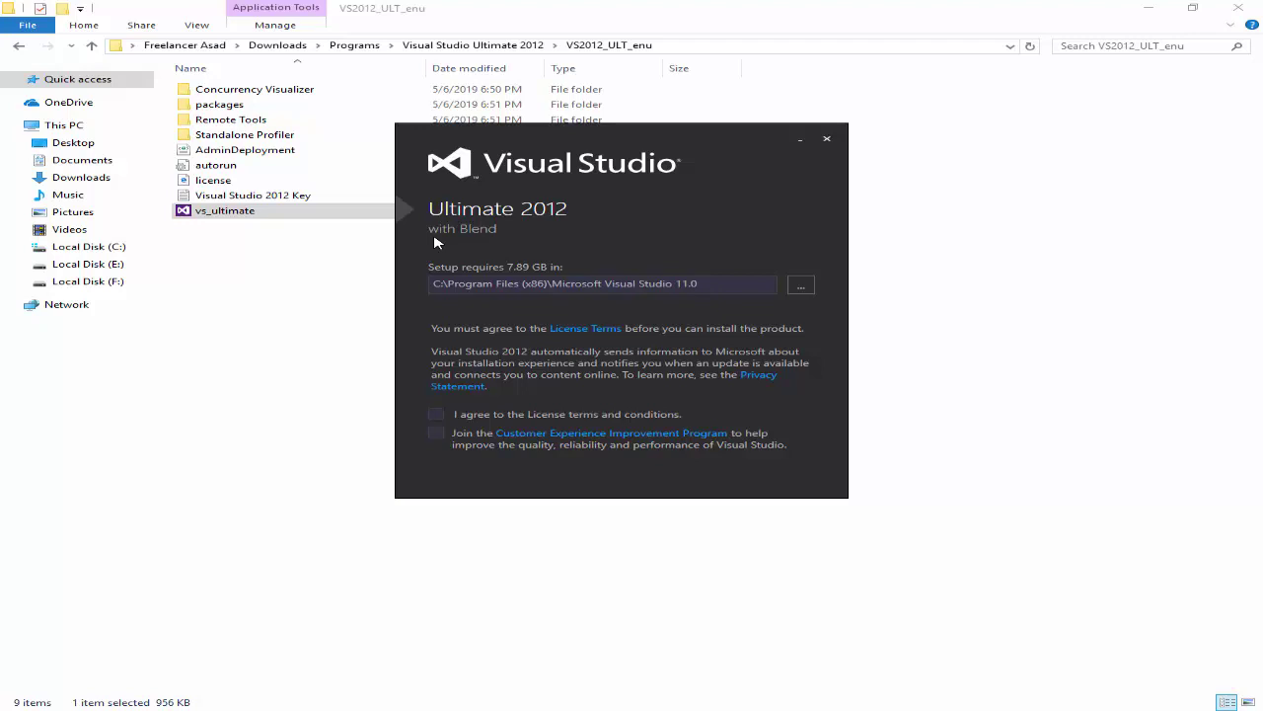
pyautogui.click(804, 288)
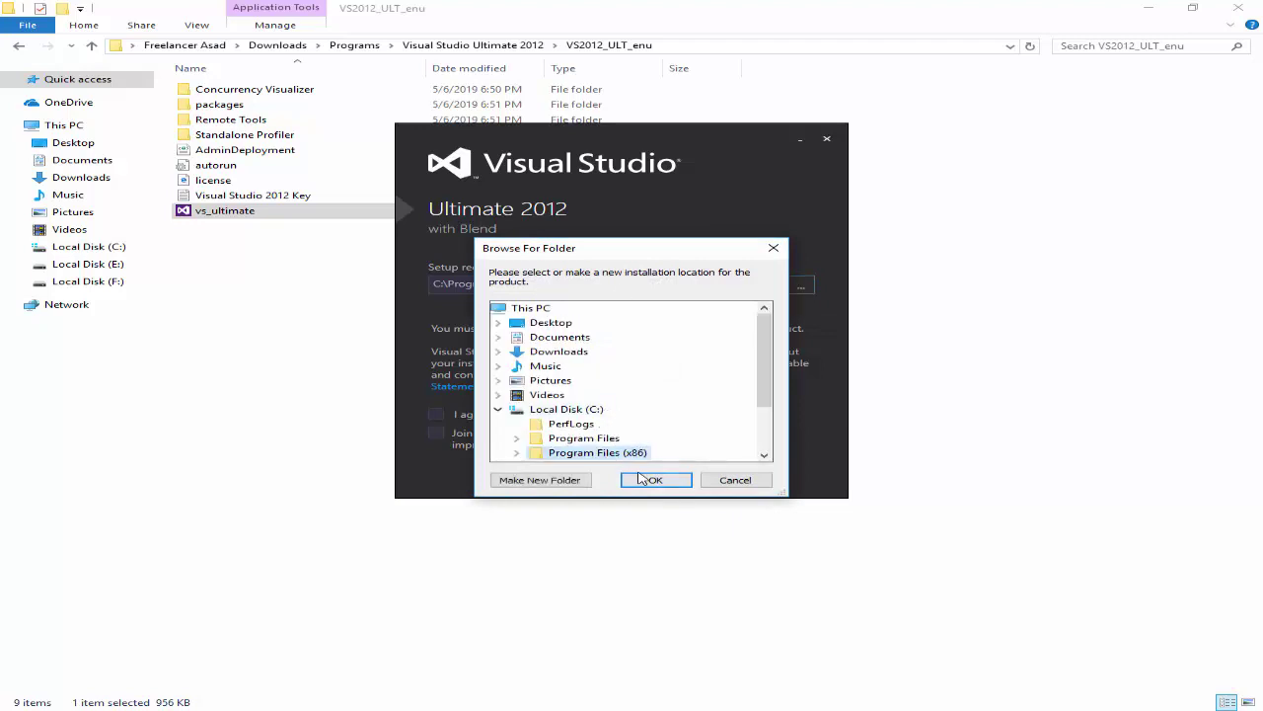
pyautogui.scroll(-2, 765, 394)
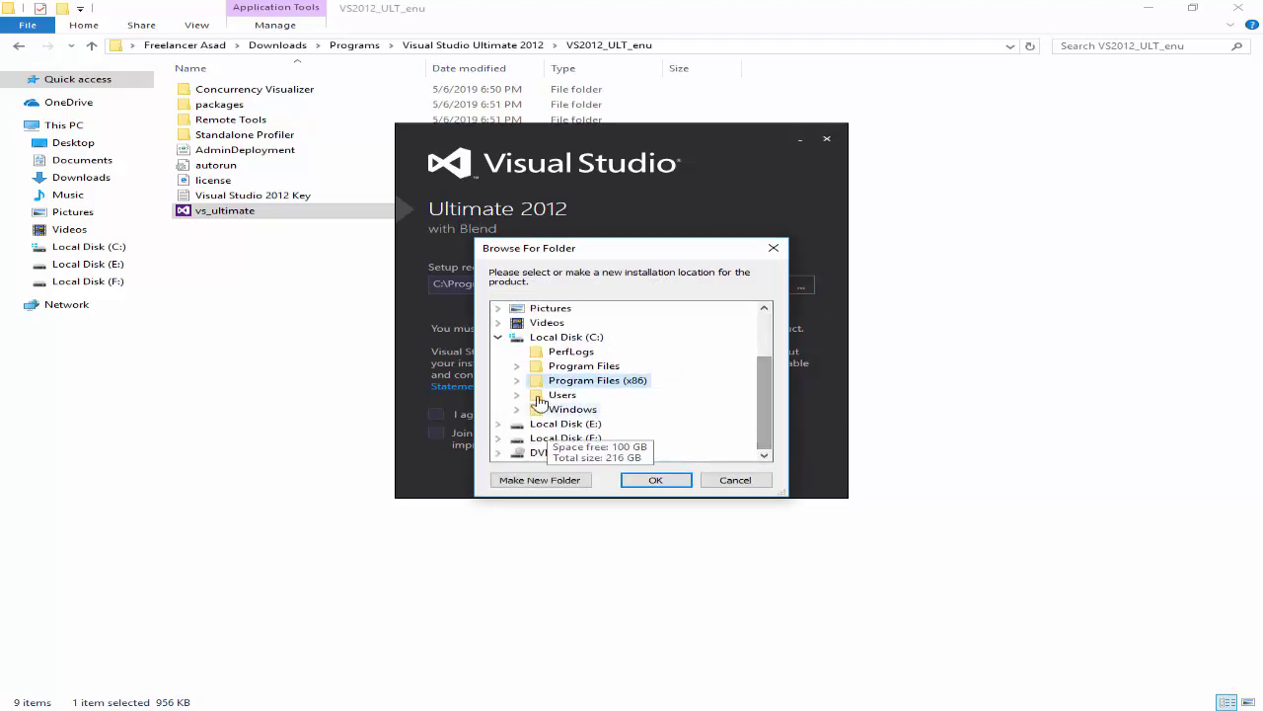
pyautogui.click(709, 481)
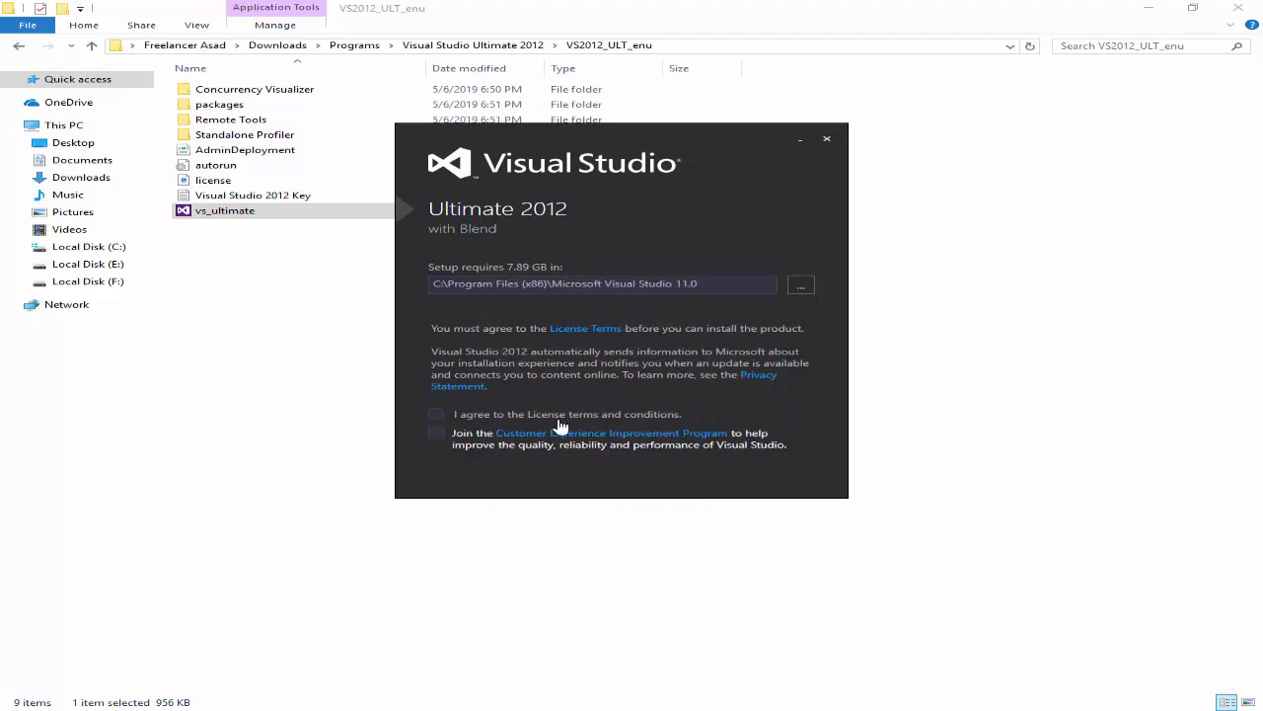
# Step: Agree to the license terms, join the Customer Experience Improvement Program, and install Visual Studio Ultimate 2012 with all optional features
pyautogui.click(436, 414)
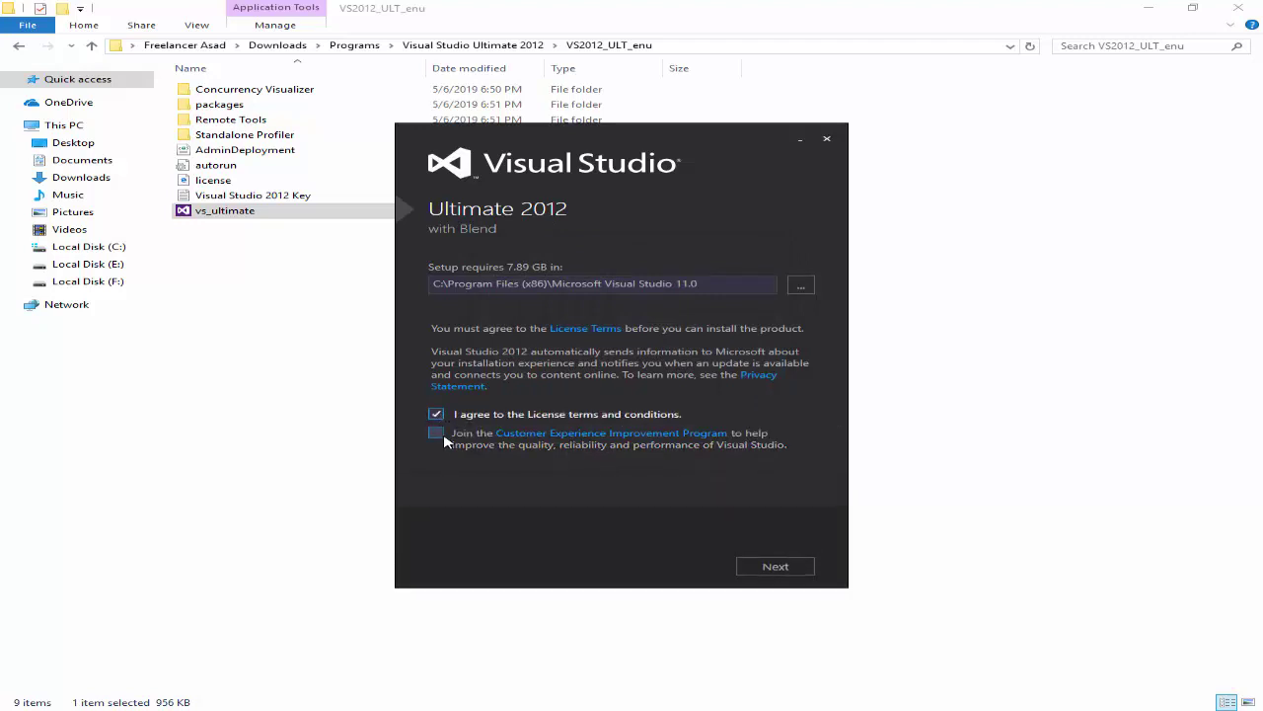
pyautogui.click(437, 433)
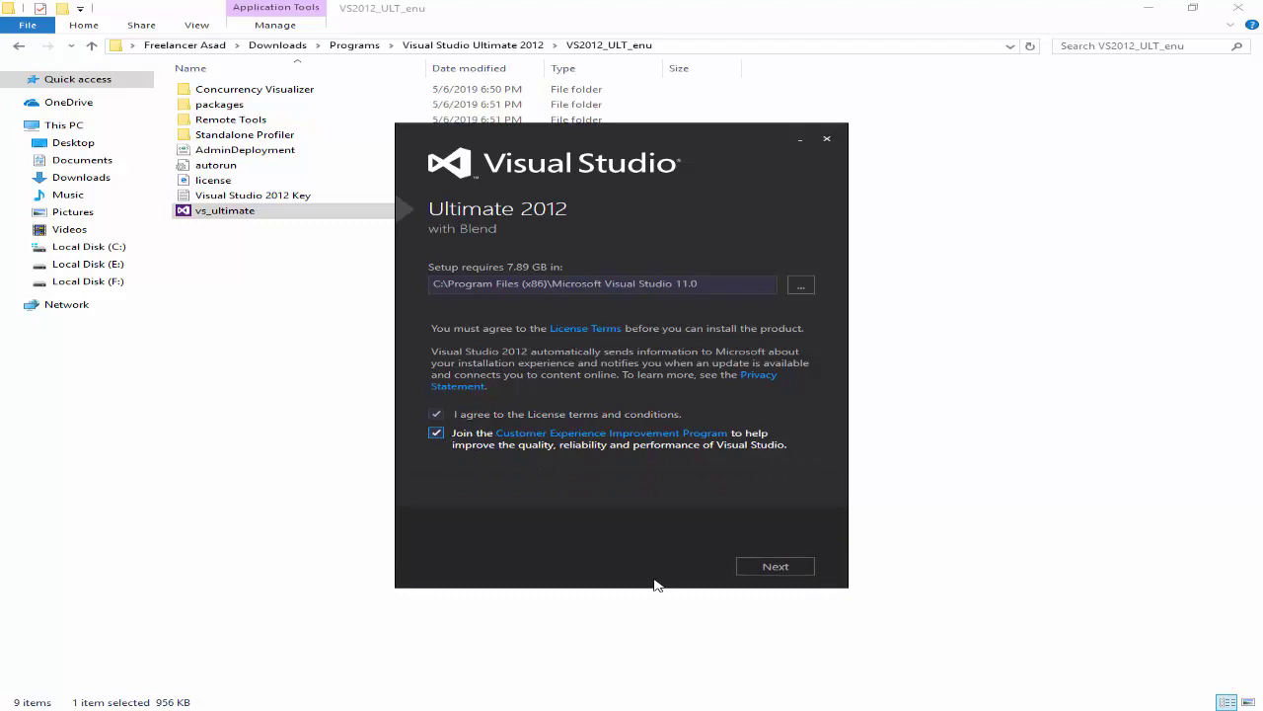
pyautogui.click(778, 568)
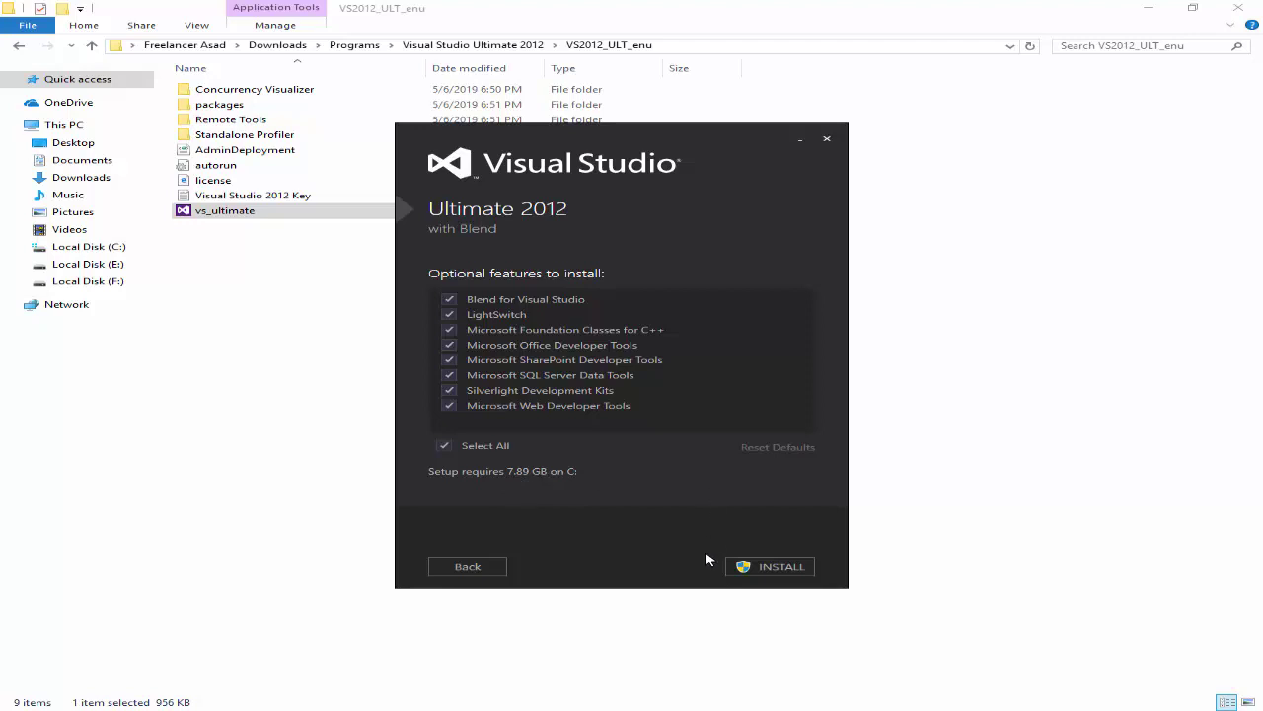
pyautogui.click(774, 567)
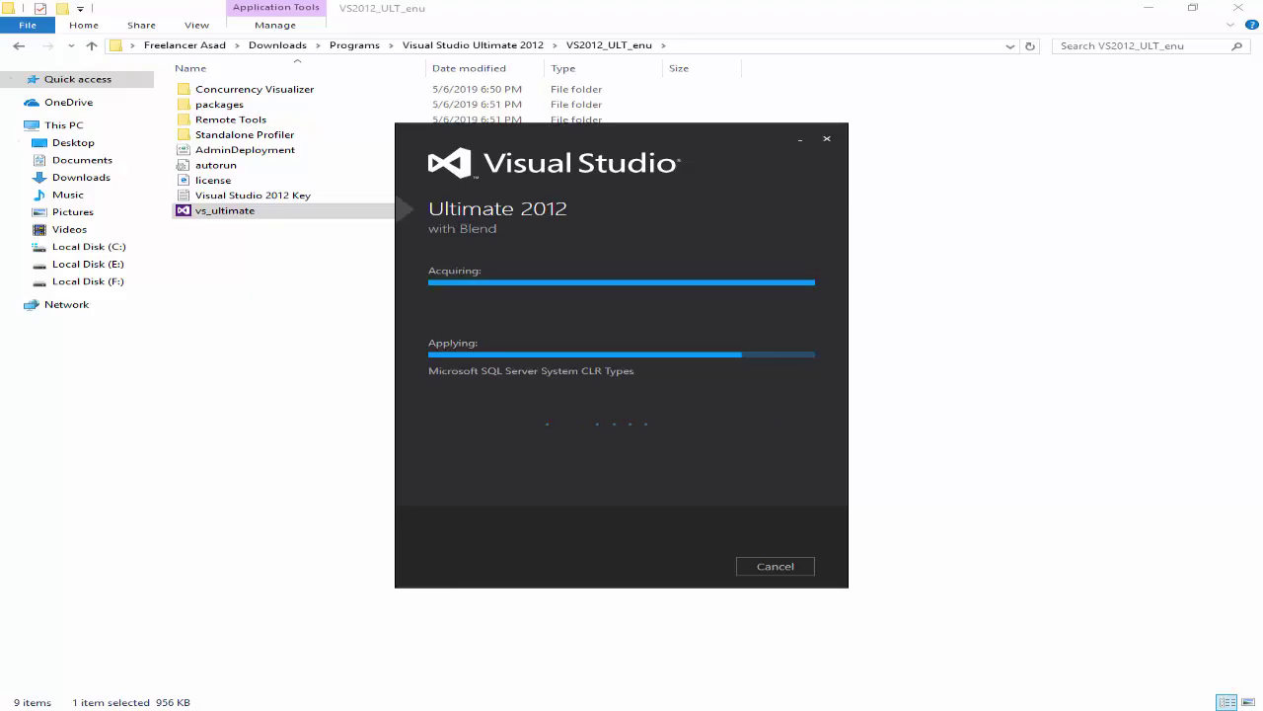
pyautogui.click(1220, 618)
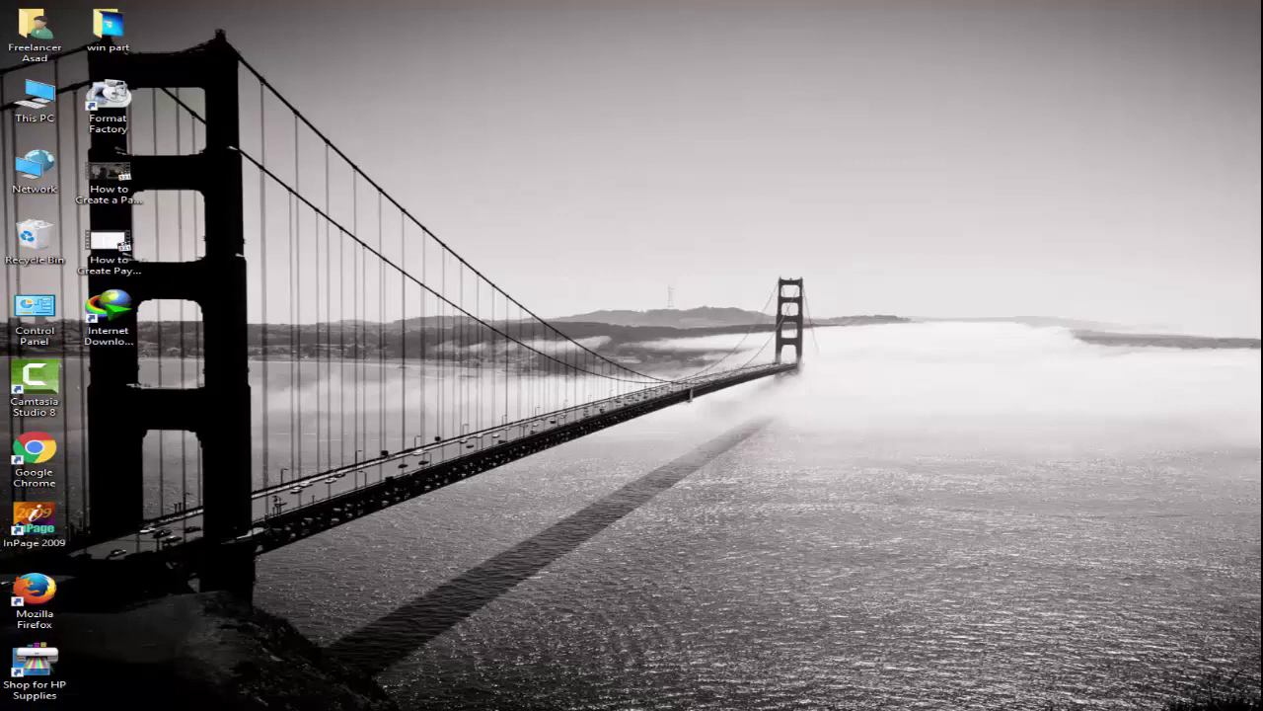
# Step: Search Windows for "v" and launch Visual Studio 2012
pyautogui.press('super')
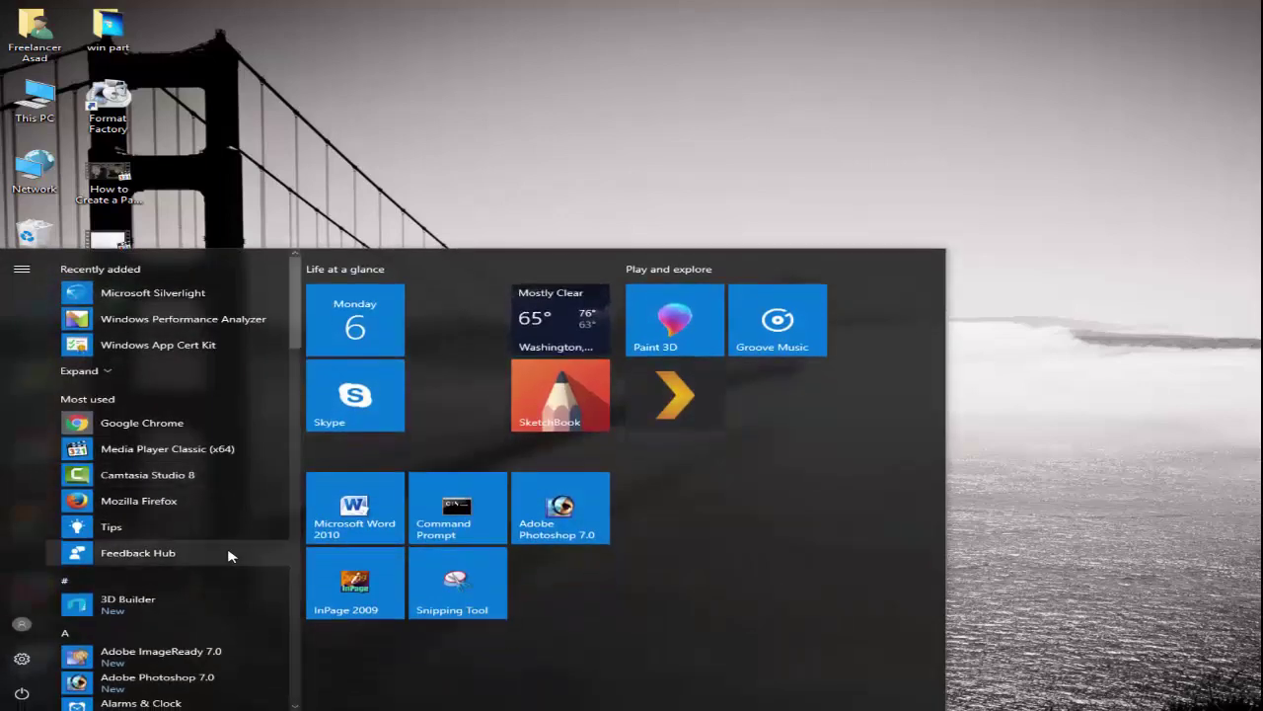
pyautogui.write('v')
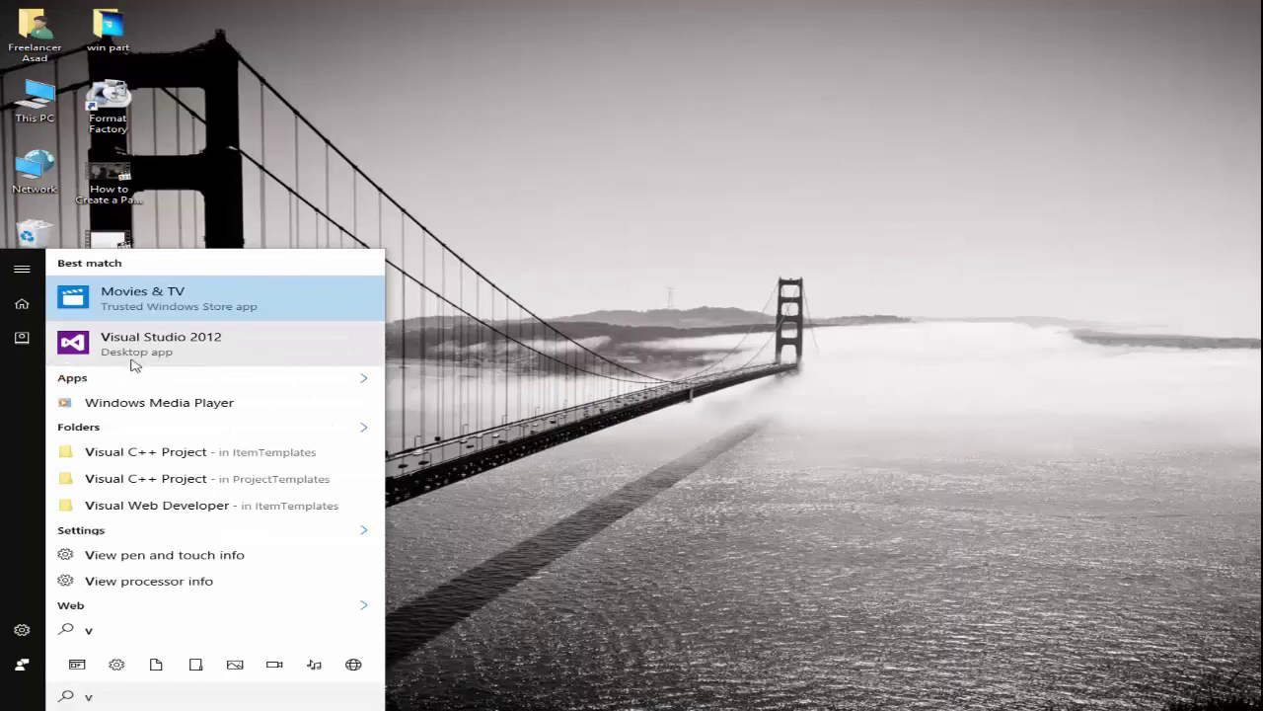
pyautogui.click(165, 359)
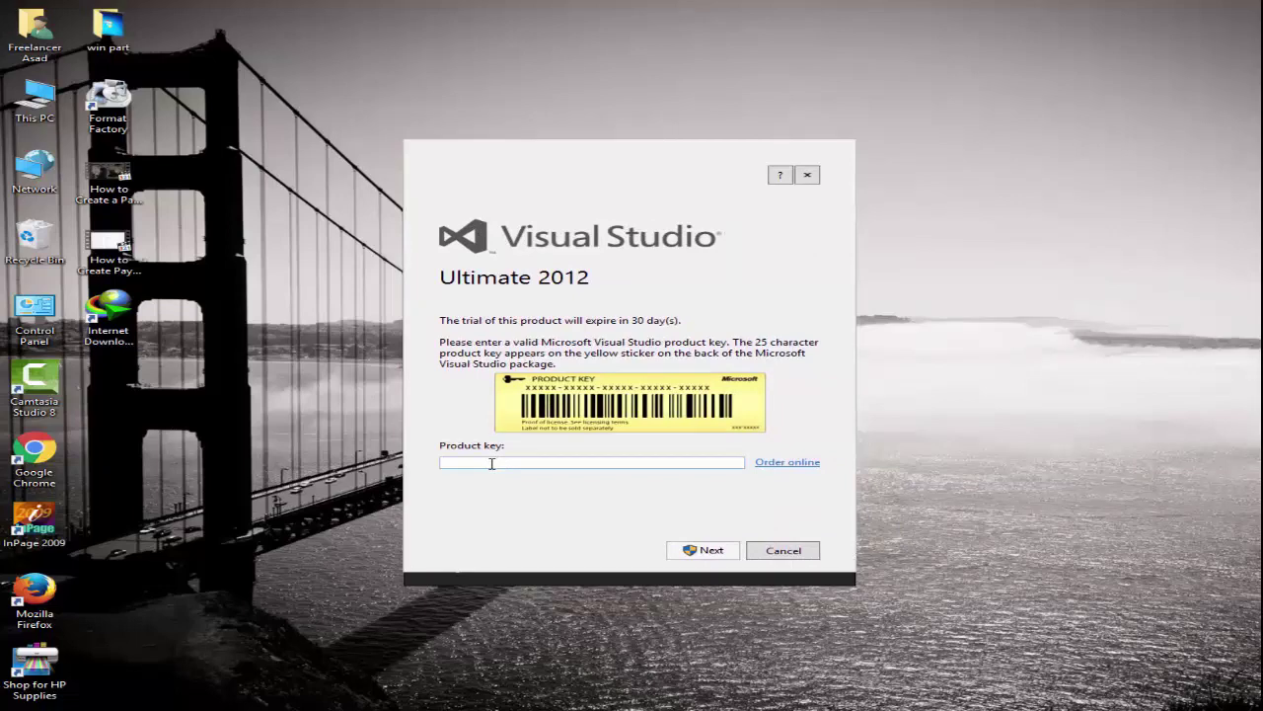
# Step: Open the Visual Studio 2012 Key text file from Downloads > Programs > Visual Studio Ultimate 2012 > VS2012_ULT_enu in Notepad
pyautogui.doubleClick(29, 57)
pyautogui.doubleClick(553, 21)
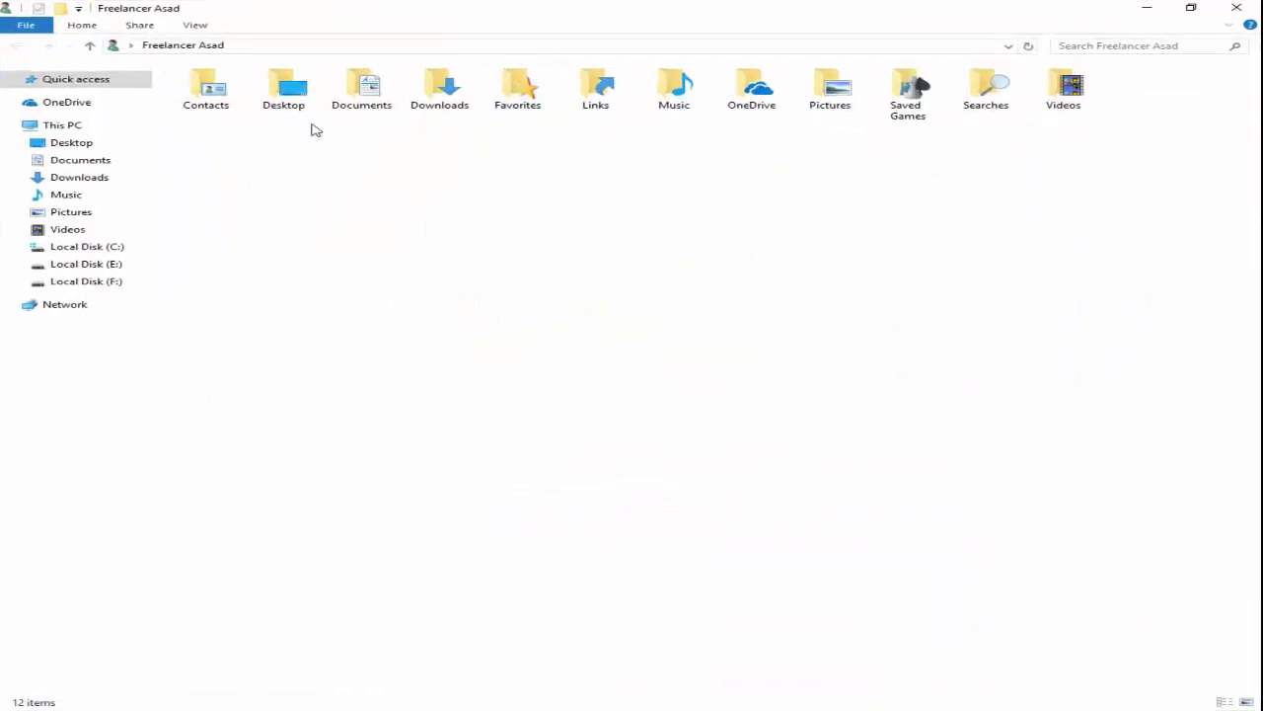
pyautogui.doubleClick(439, 91)
pyautogui.doubleClick(287, 133)
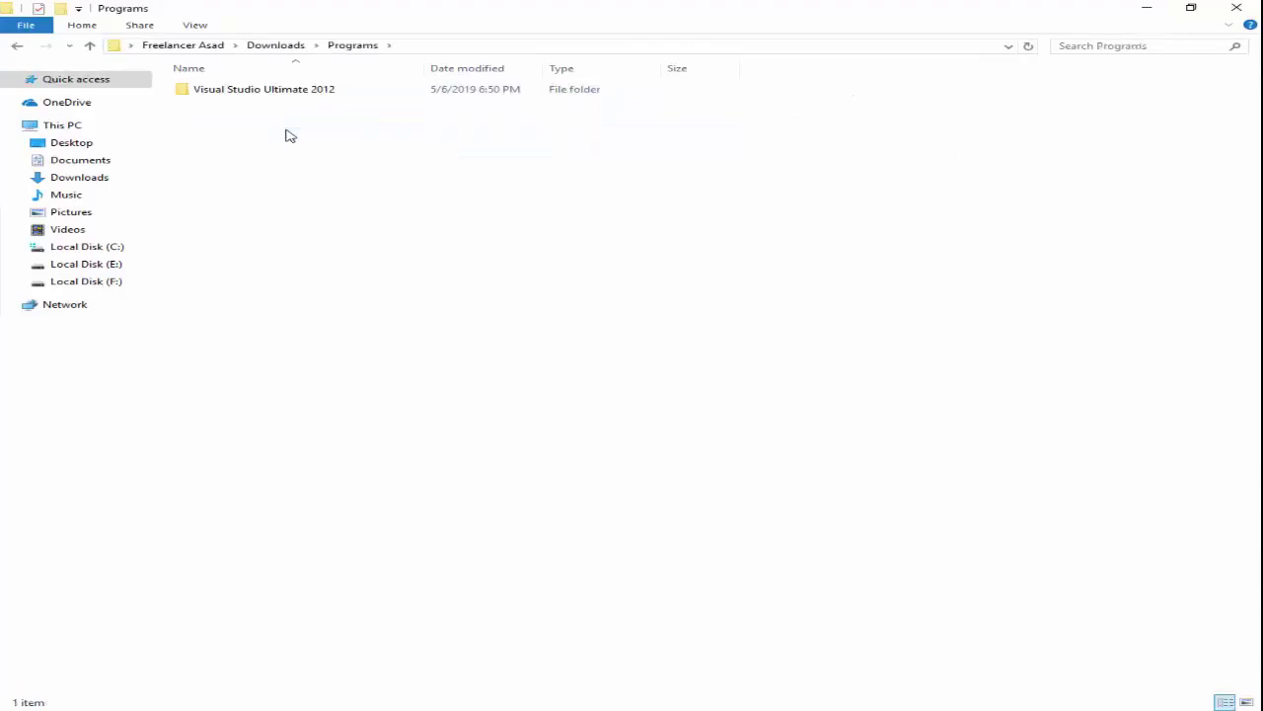
pyautogui.doubleClick(318, 91)
pyautogui.doubleClick(319, 91)
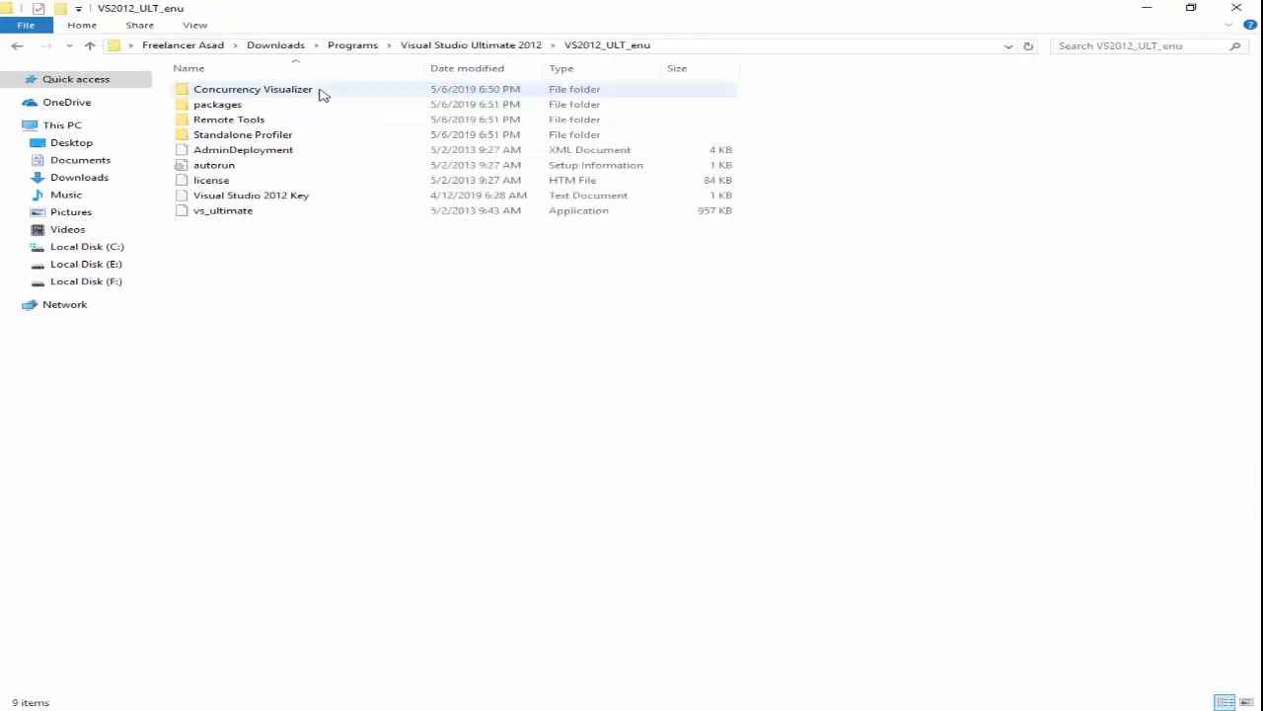
pyautogui.click(314, 199)
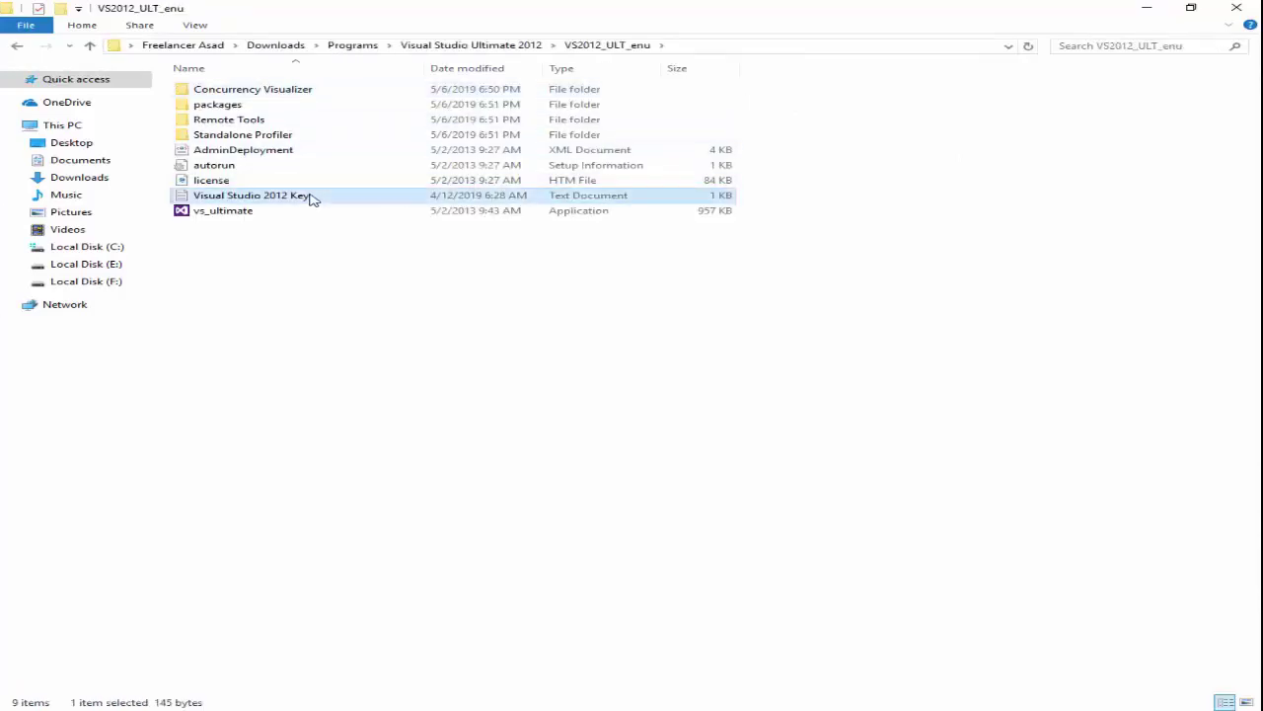
pyautogui.doubleClick(423, 199)
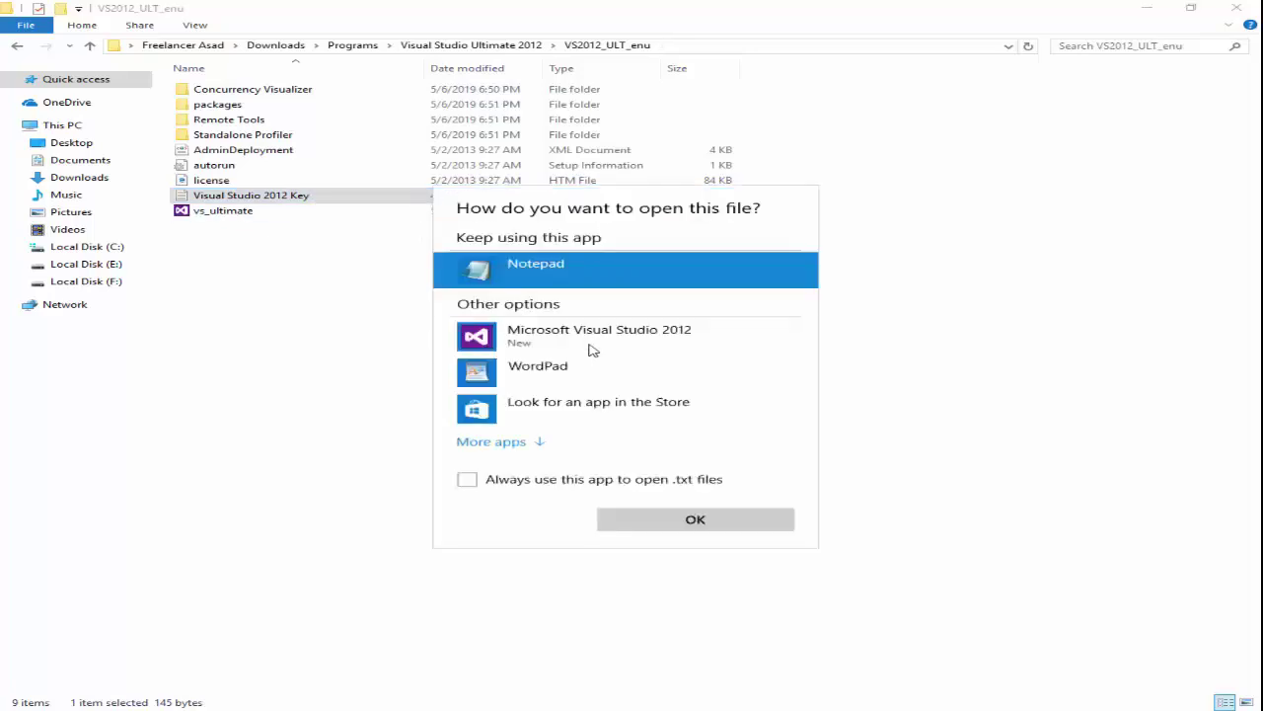
pyautogui.click(705, 527)
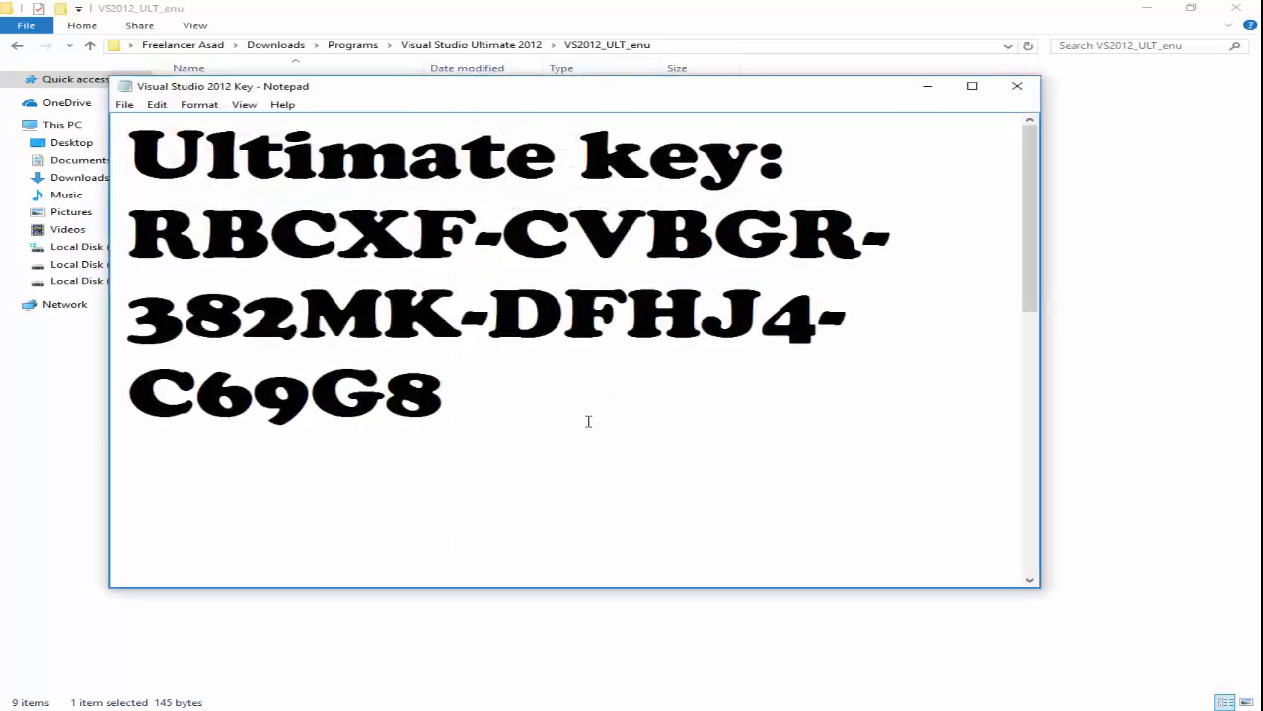
# Step: Copy the Ultimate product key from the text file
pyautogui.scroll(-1, 510, 345)
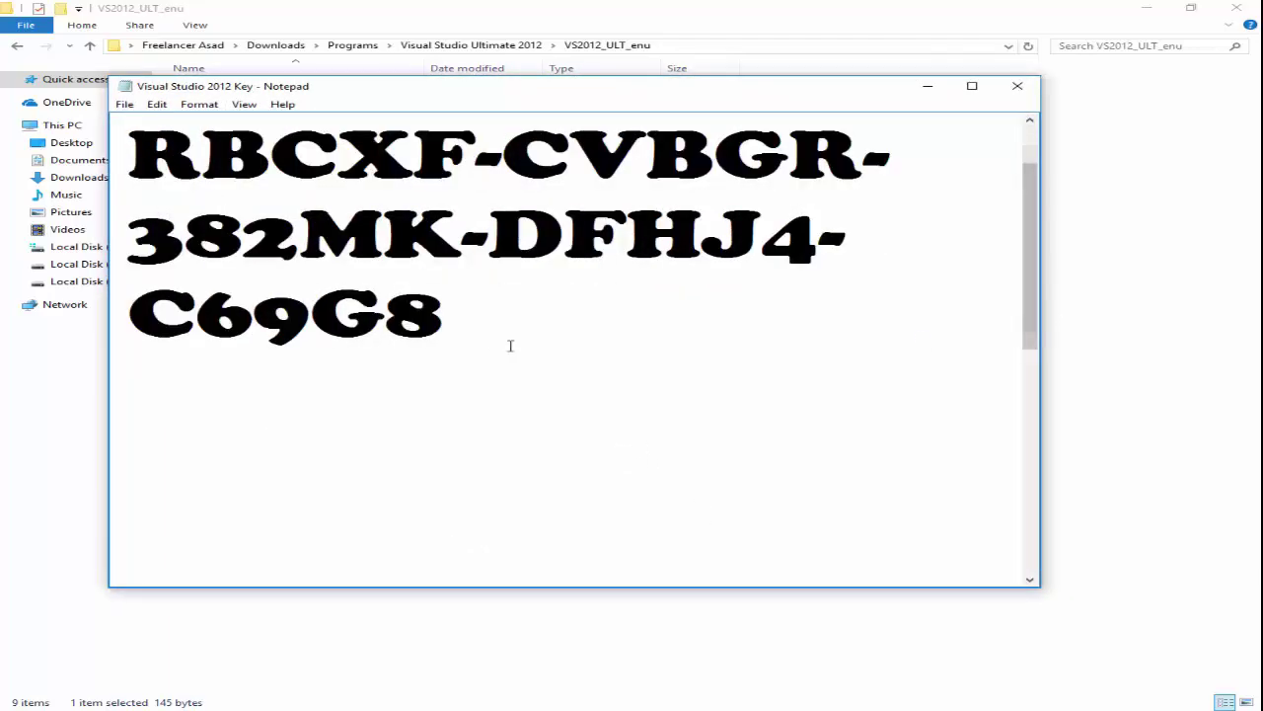
pyautogui.moveTo(510, 345); pyautogui.dragTo(121, 148)
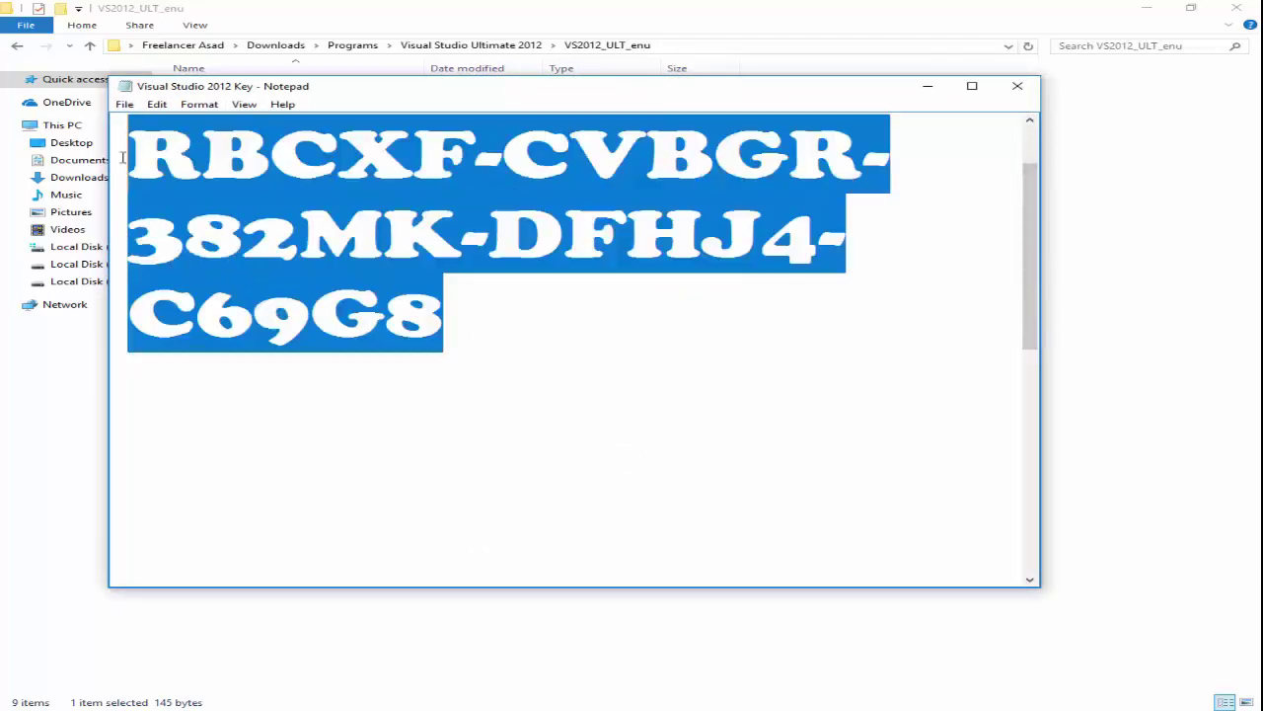
pyautogui.rightClick(325, 156)
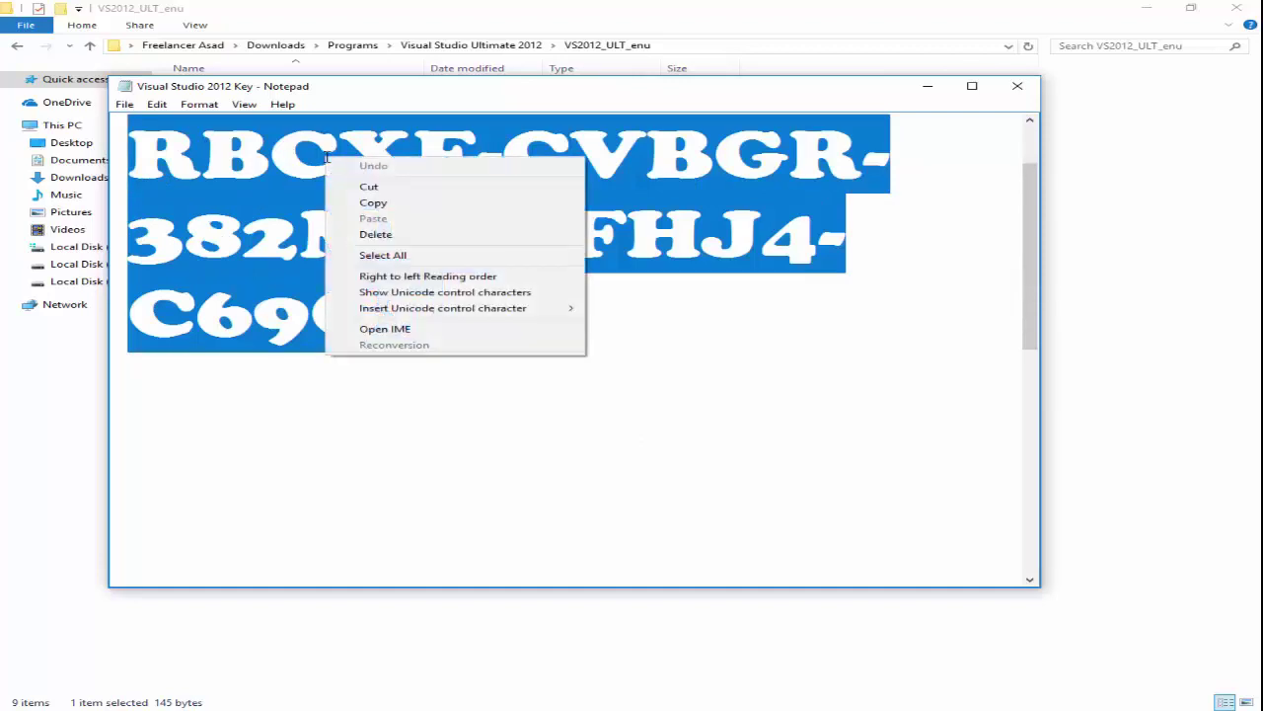
pyautogui.click(373, 202)
# Step: Paste the product key into the Visual Studio Ultimate 2012 activation dialog and submit it for validation
pyautogui.click(385, 234)
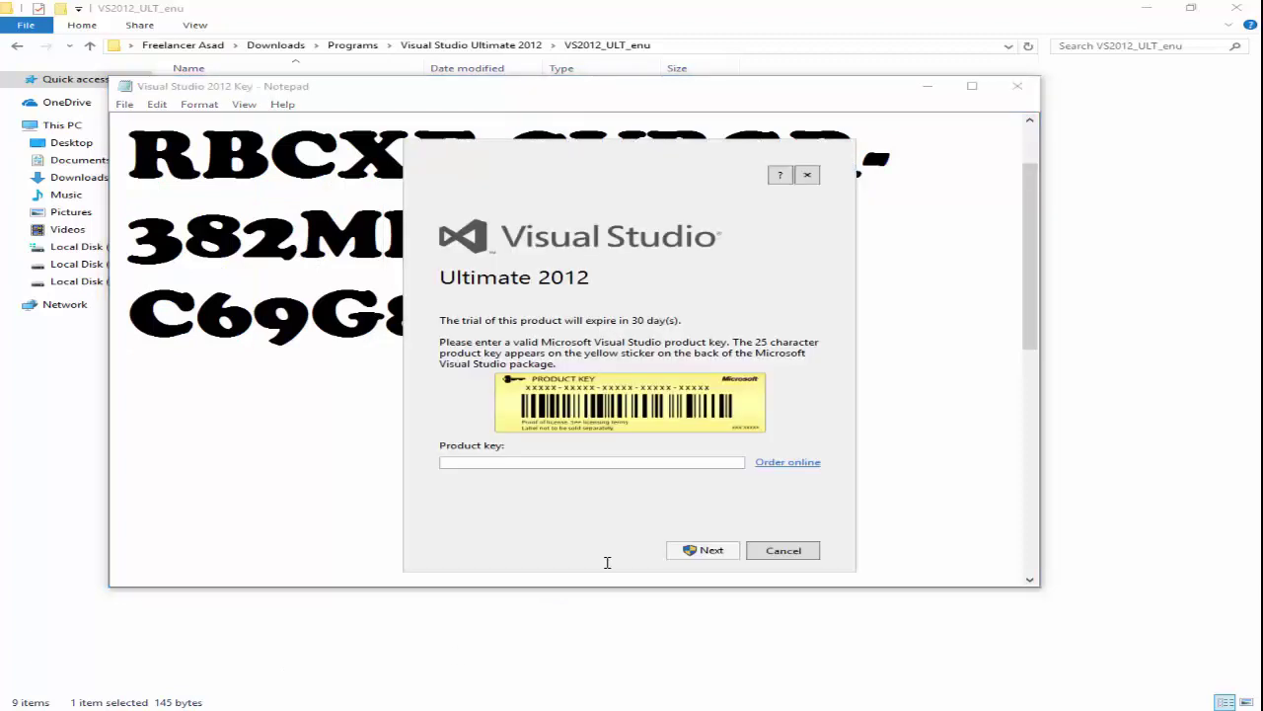
pyautogui.click(595, 461)
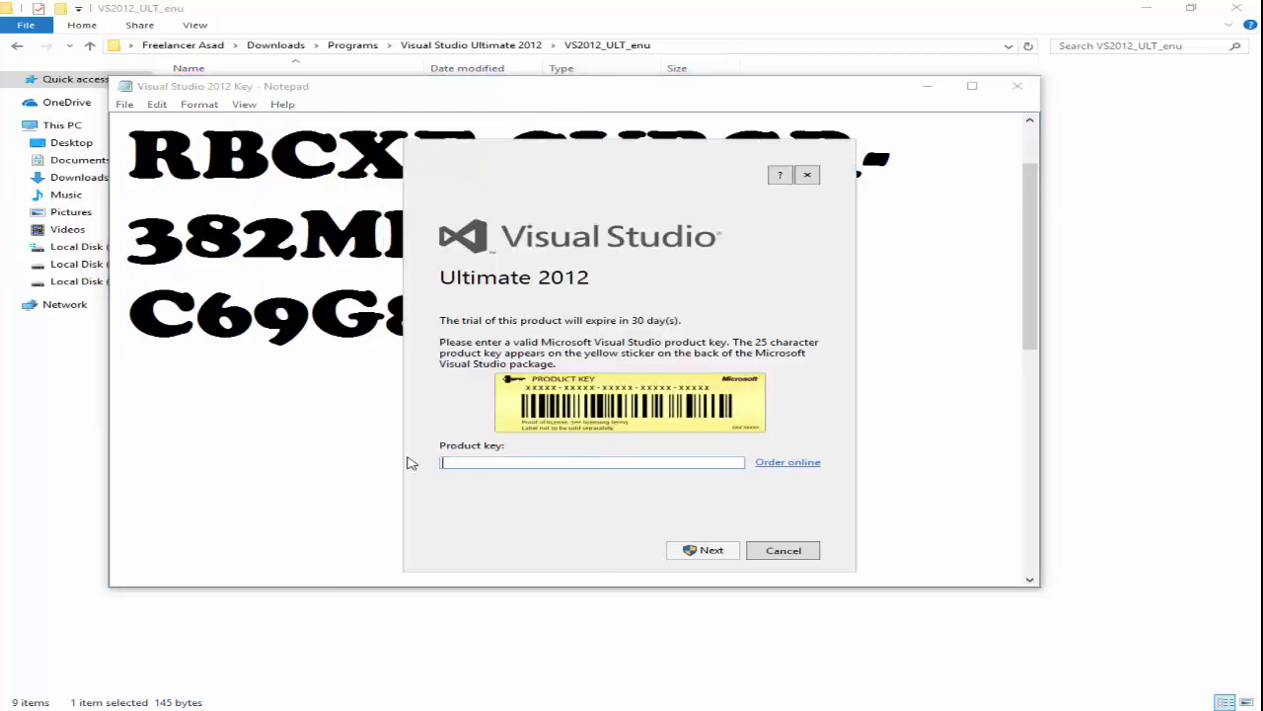
pyautogui.rightClick(464, 461)
pyautogui.click(505, 500)
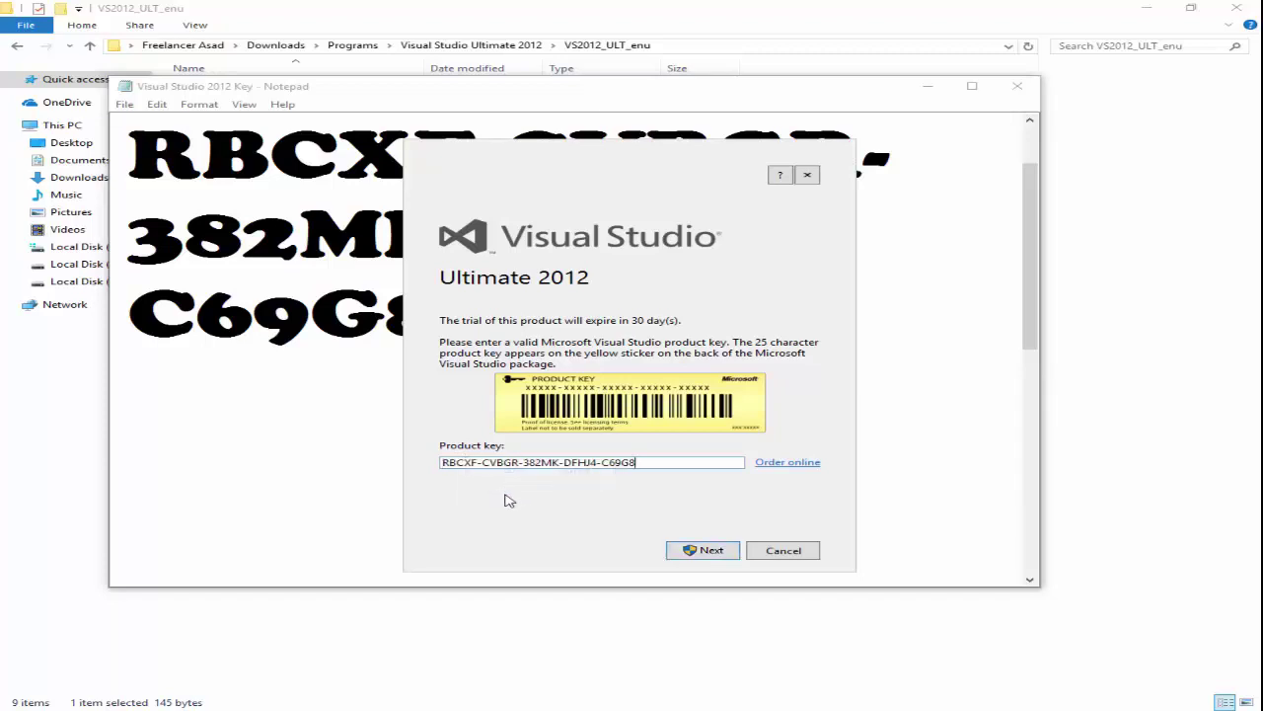
pyautogui.click(712, 552)
pyautogui.click(711, 551)
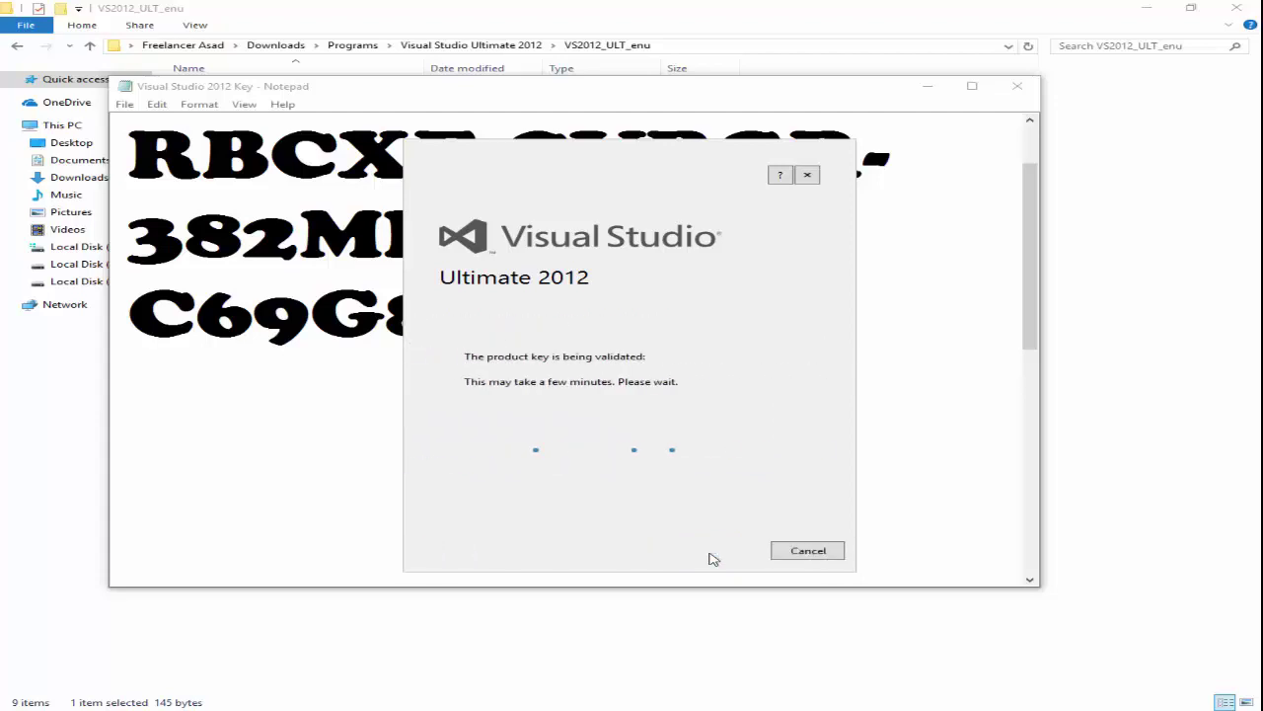
# Step: Close the key file, the installer folder window and the product key dialog
pyautogui.click(1018, 87)
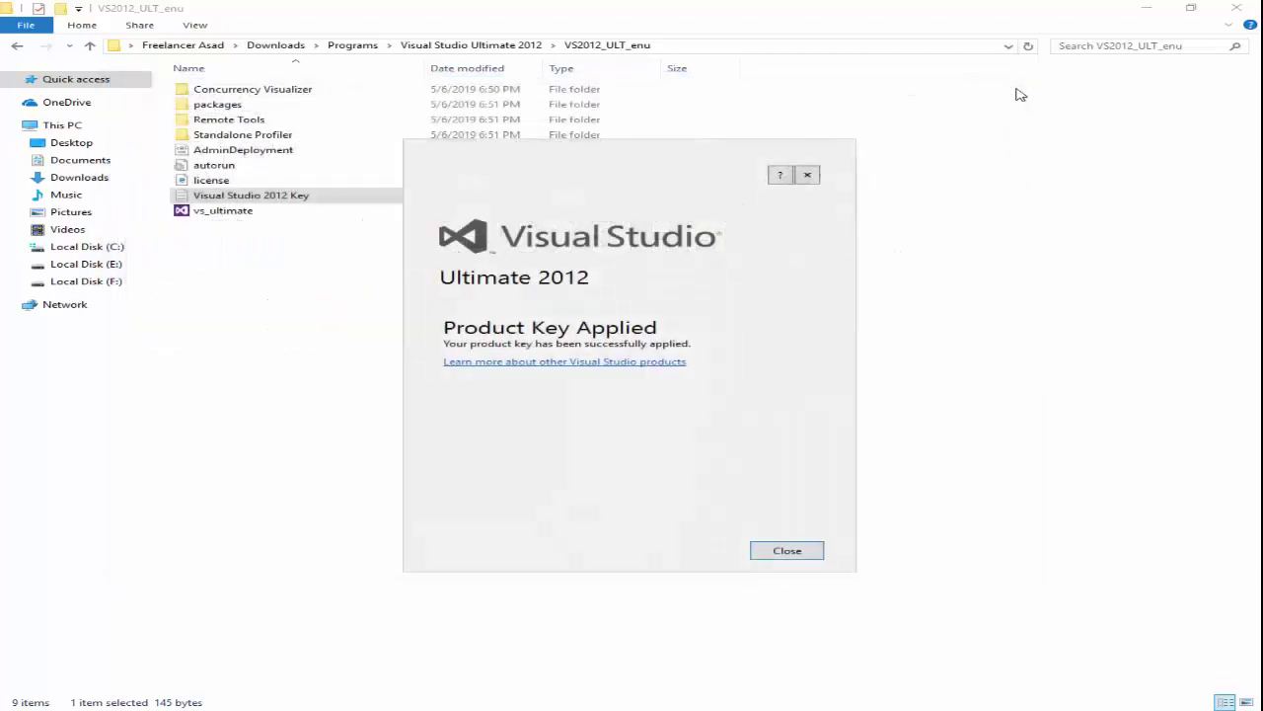
pyautogui.click(1237, 8)
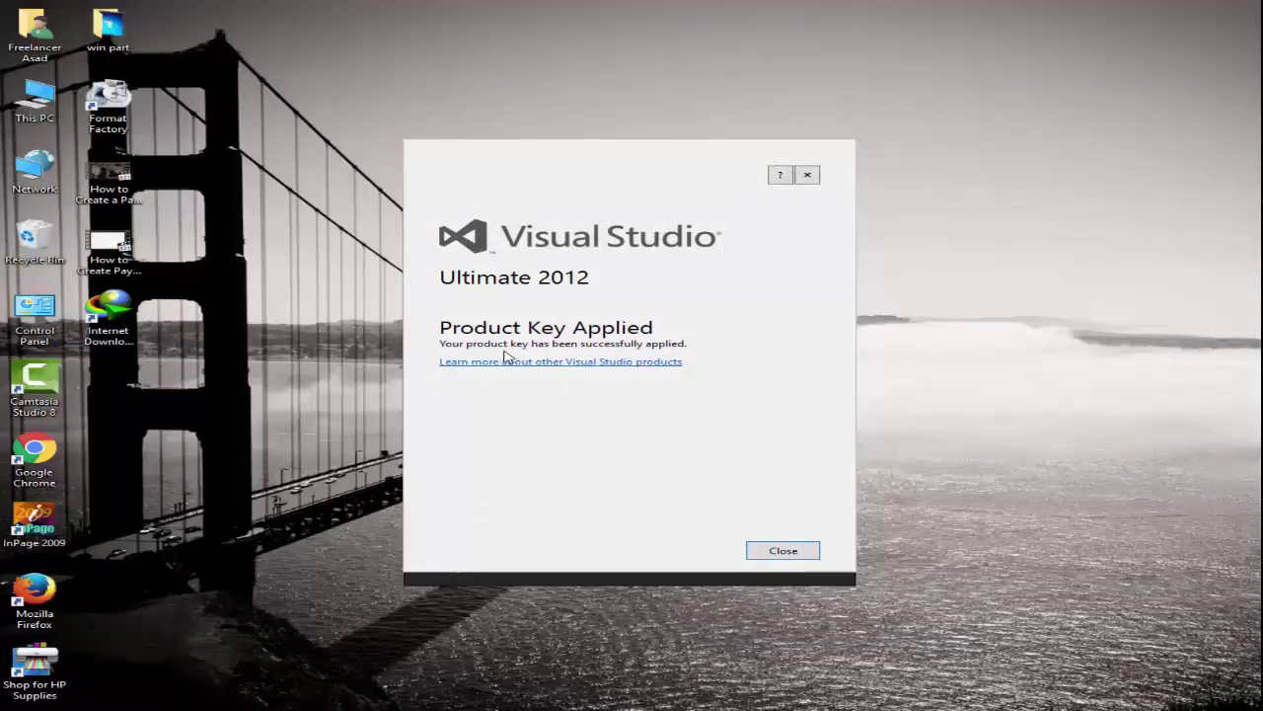
pyautogui.click(783, 551)
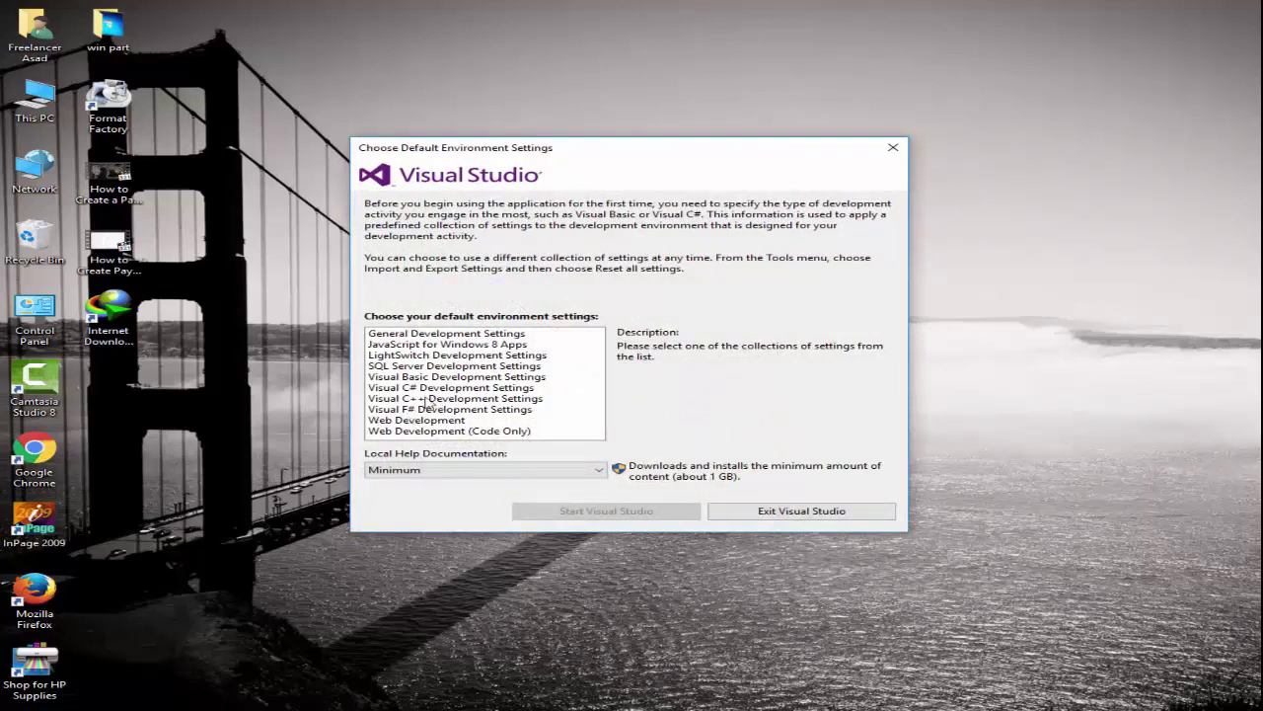
# Step: Start Visual Studio with Visual Basic Development Settings and agree to download and install the product documentation
pyautogui.click(461, 378)
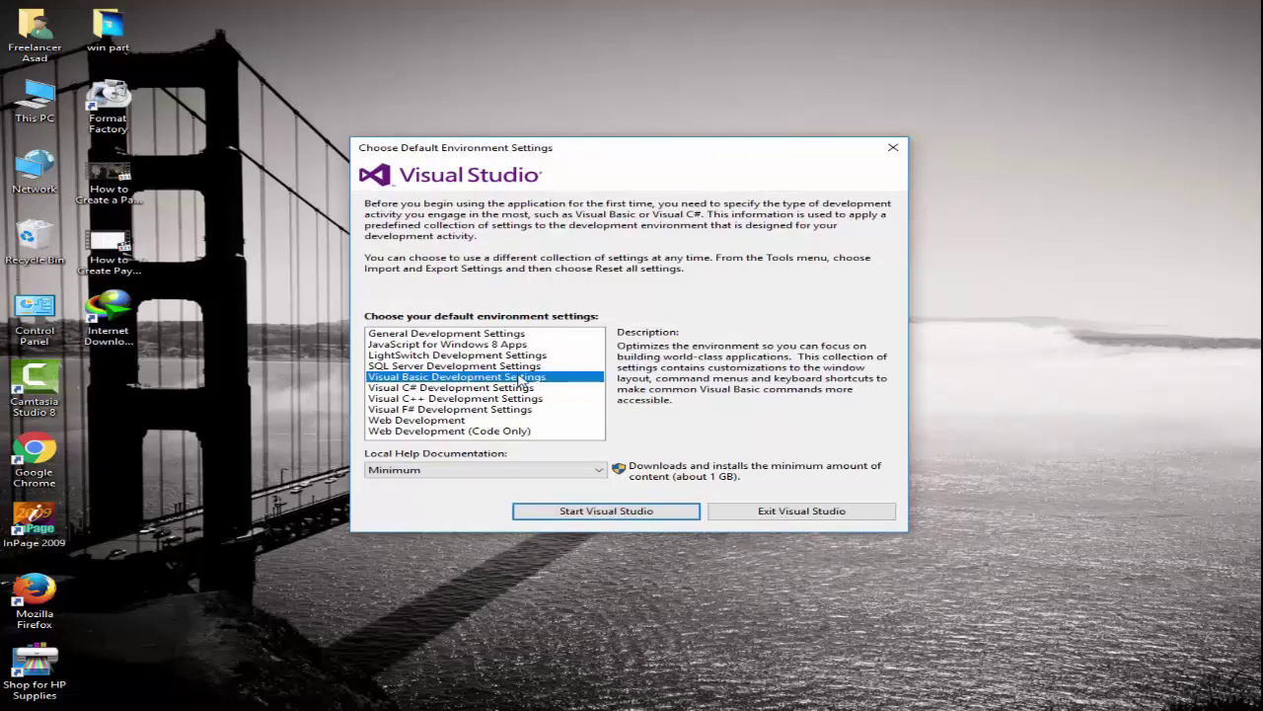
pyautogui.click(604, 513)
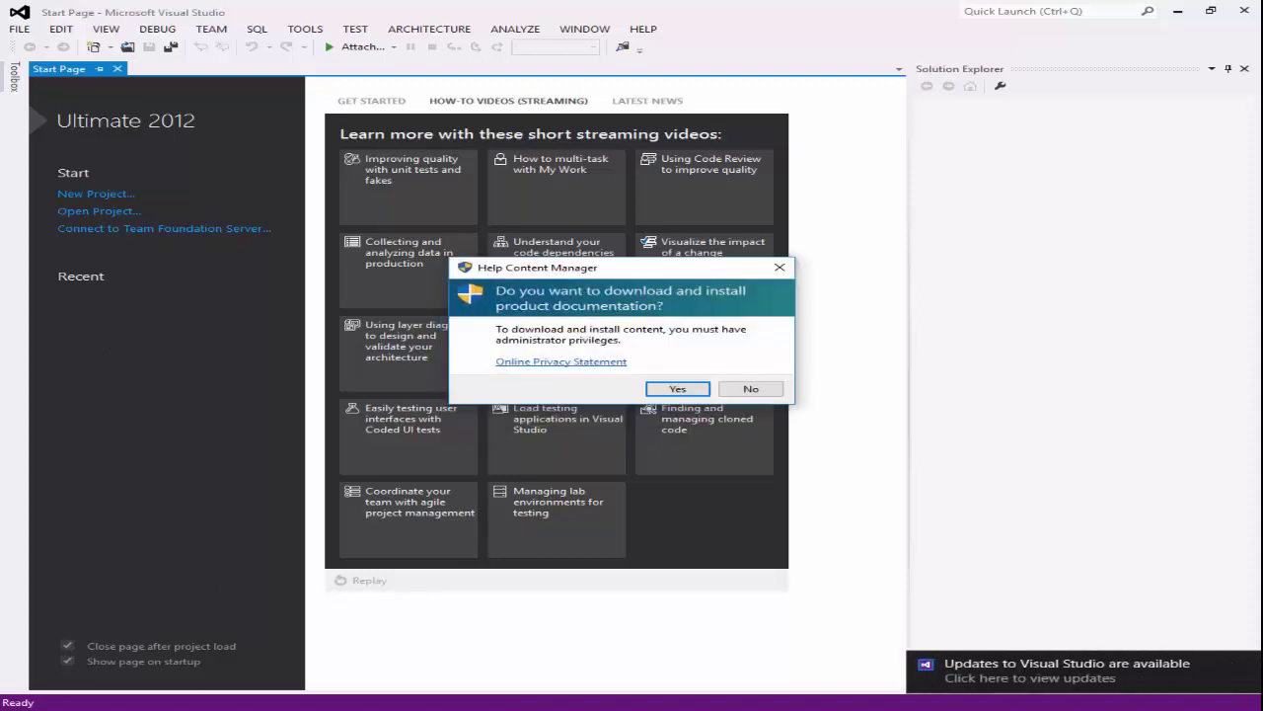
pyautogui.click(696, 388)
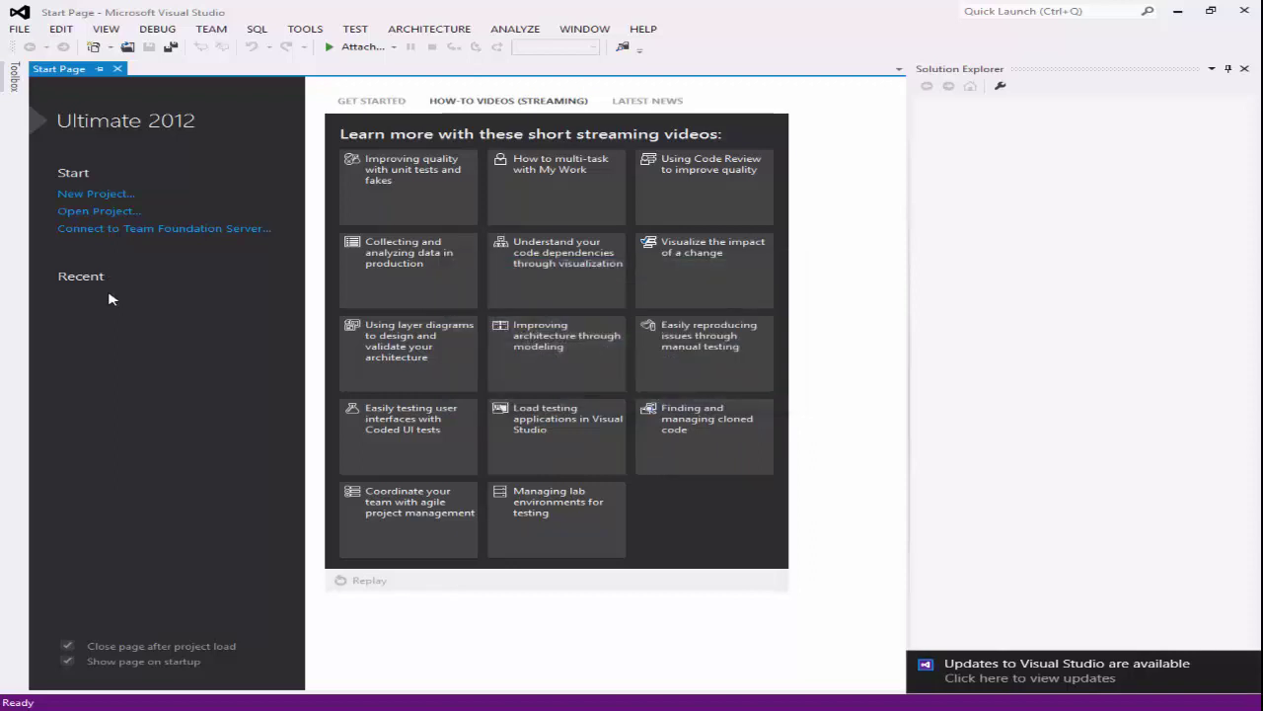